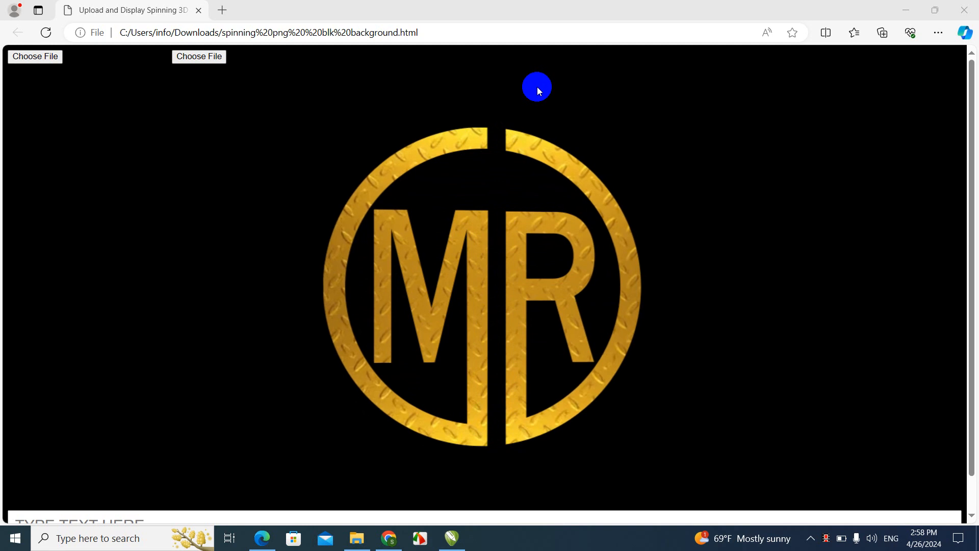
Step: Close the browser preview and, in CorelDRAW, draw a circle about 780 px across on the page with a black fill
click(962, 11)
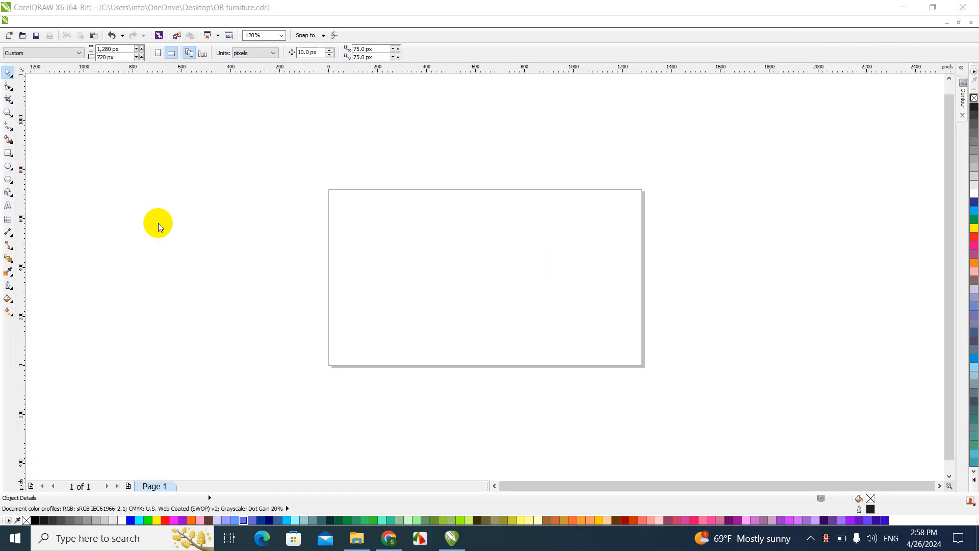
click(8, 169)
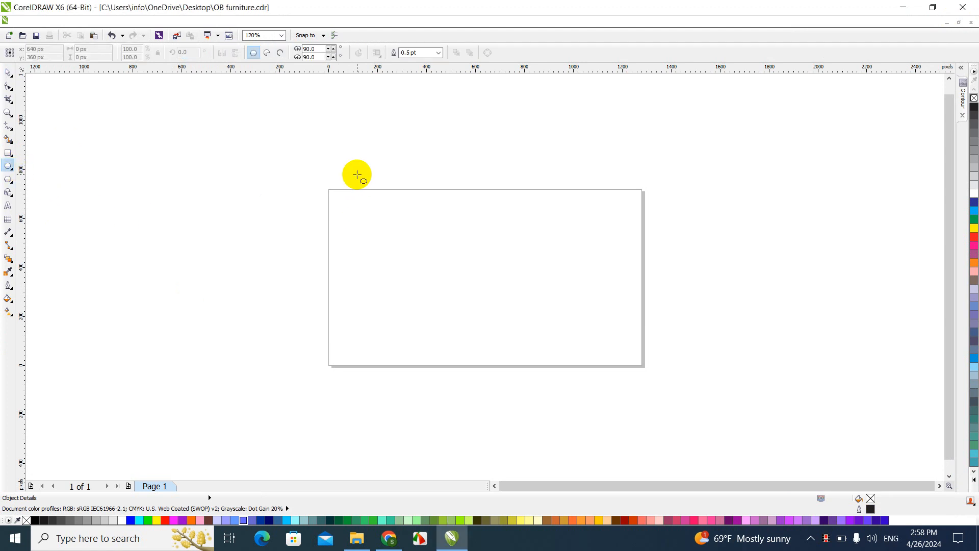
drag(357, 175, 529, 367)
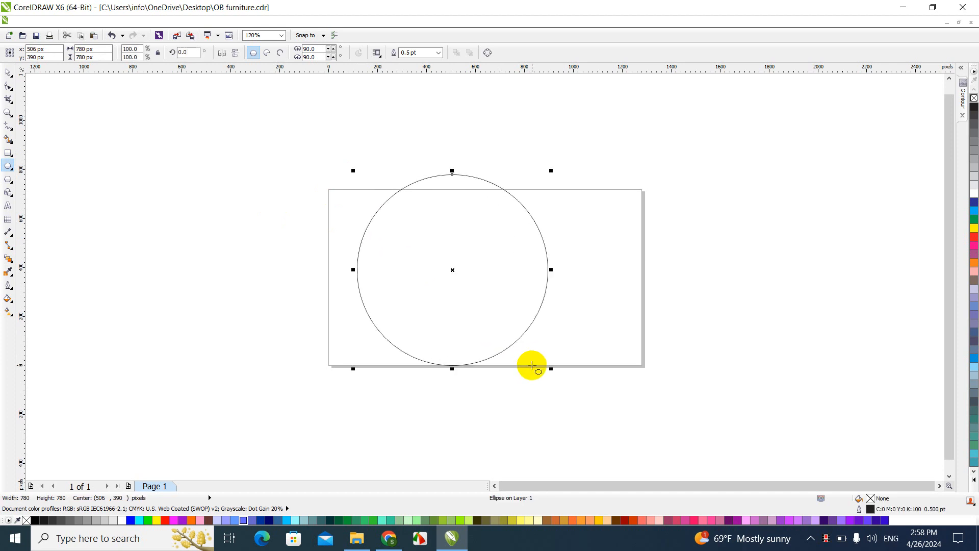
click(9, 74)
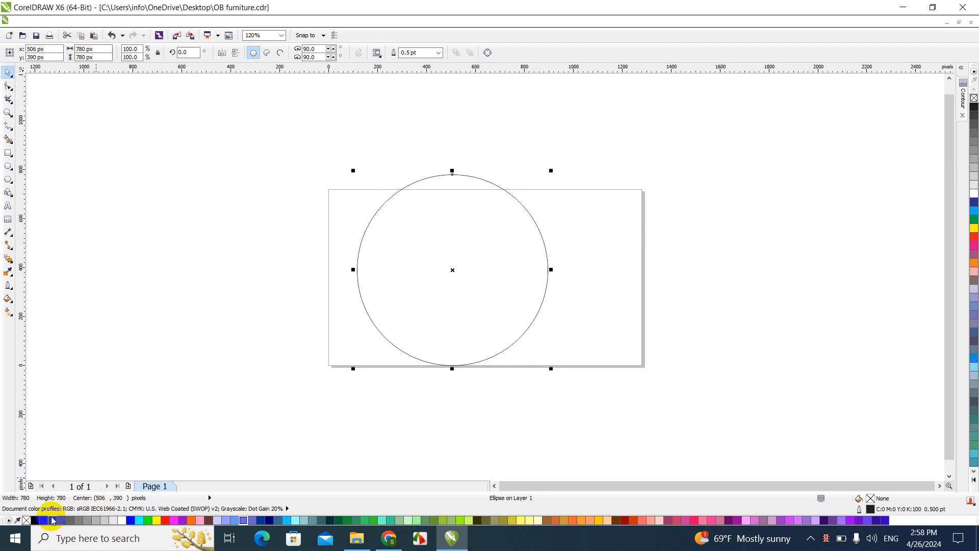
click(37, 520)
click(227, 384)
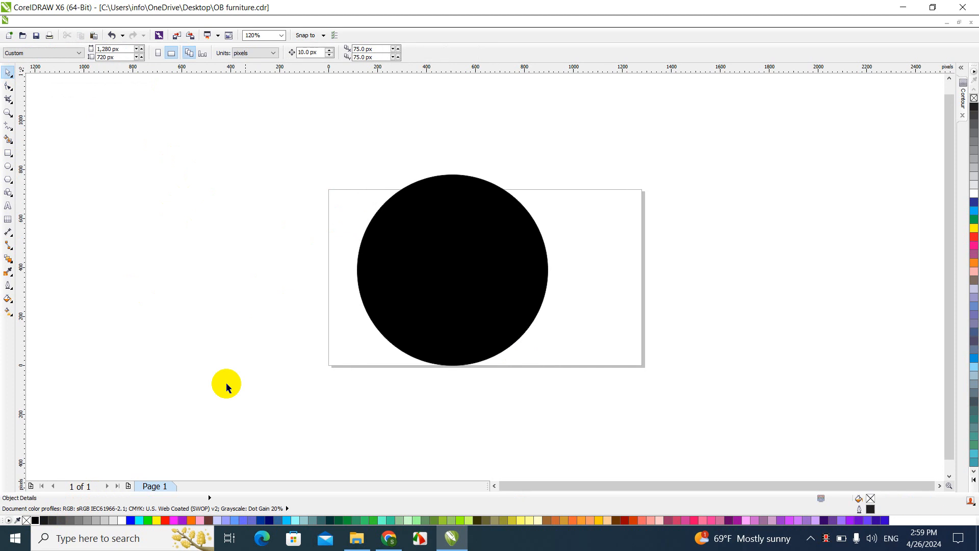
Step: Duplicate the black circle, fill the copy orange and scale it down to about 680 px across inside the original
drag(448, 273, 457, 298)
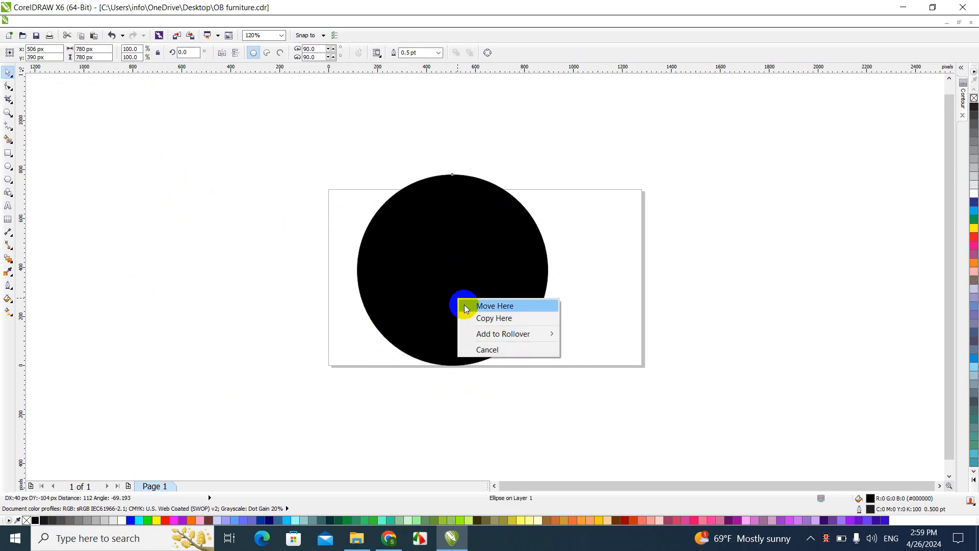
click(474, 318)
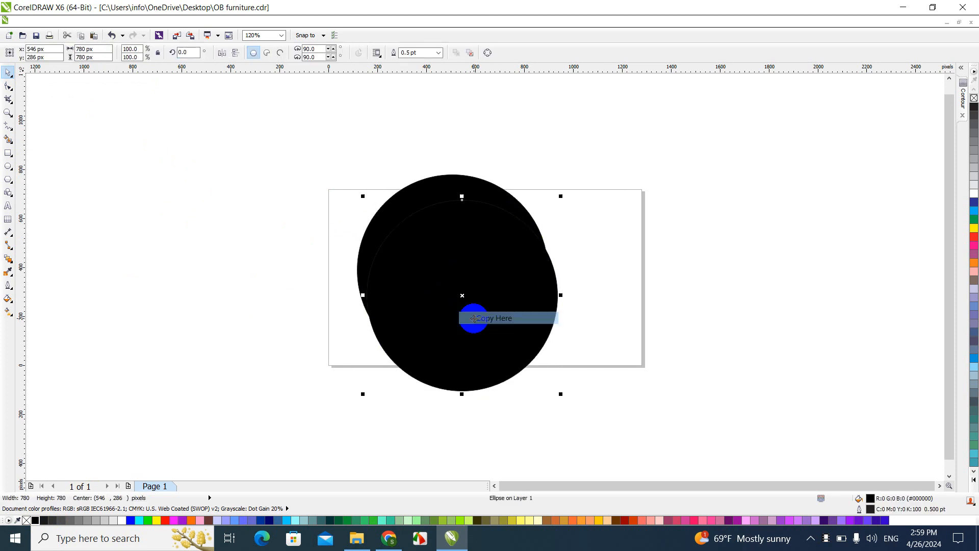
click(192, 520)
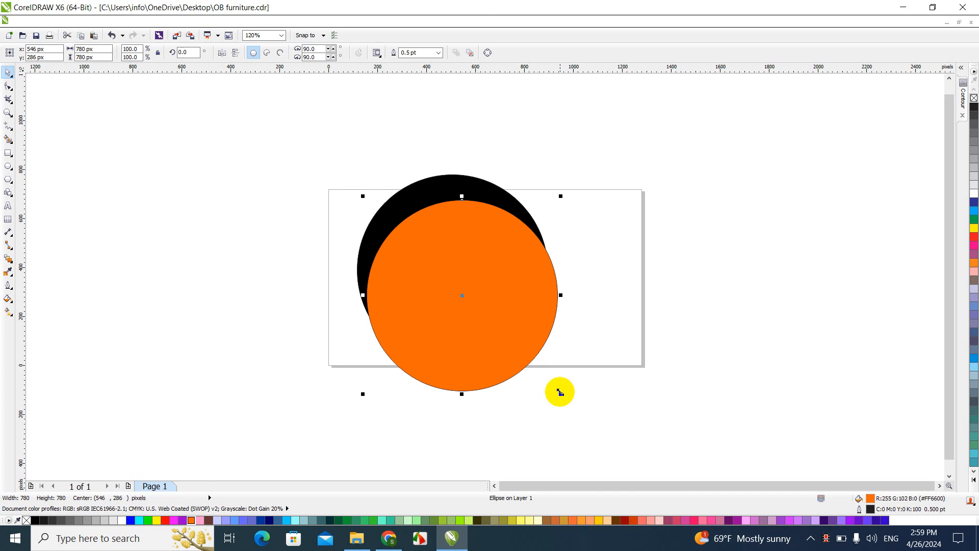
drag(560, 393, 526, 384)
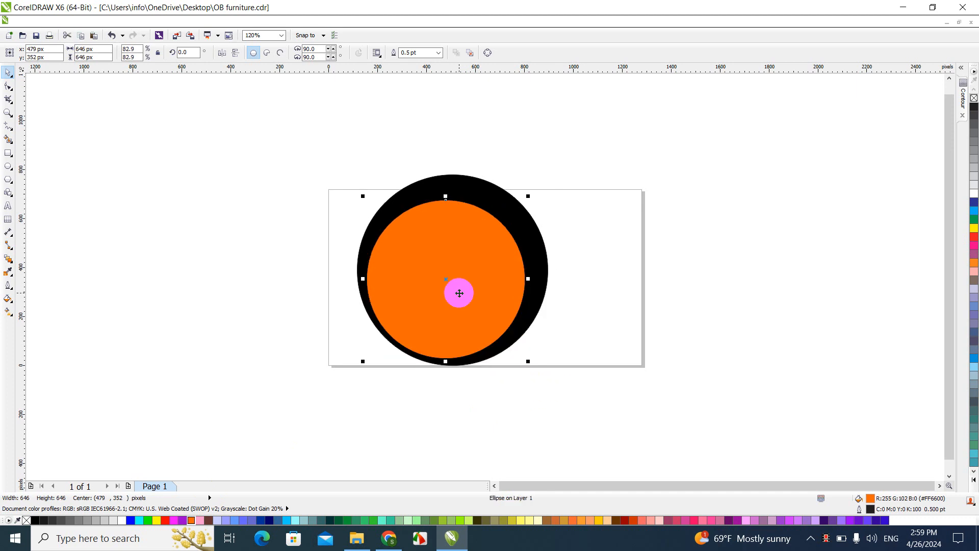
drag(459, 290, 466, 284)
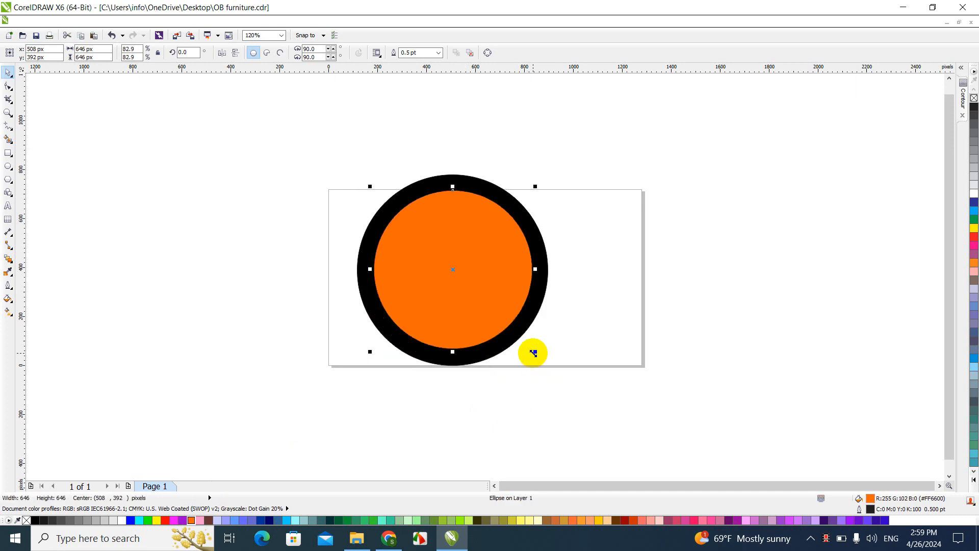
drag(533, 352, 545, 361)
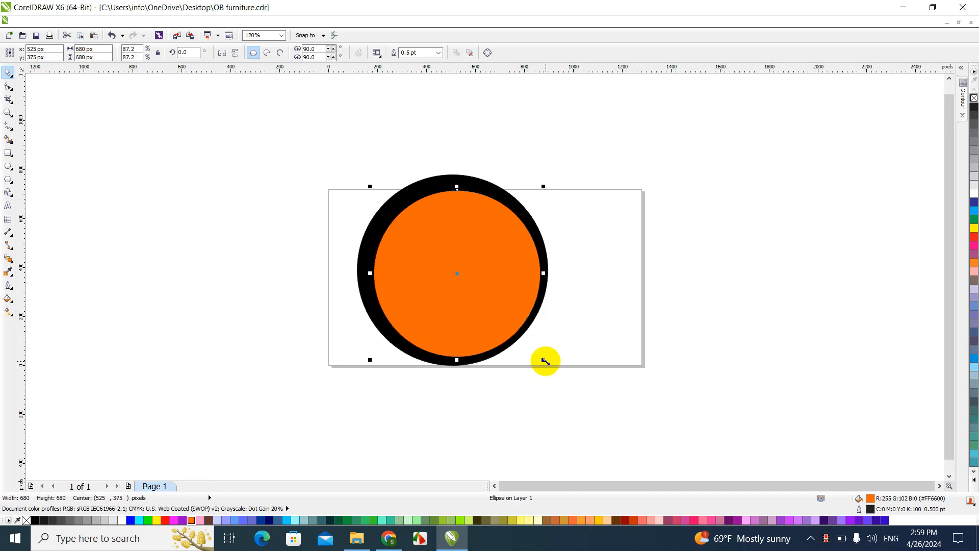
Step: Centre the two circles on each other and cut the orange one out of the black one, deleting the orange circle to leave a ring
shift+click(447, 182)
key(c)
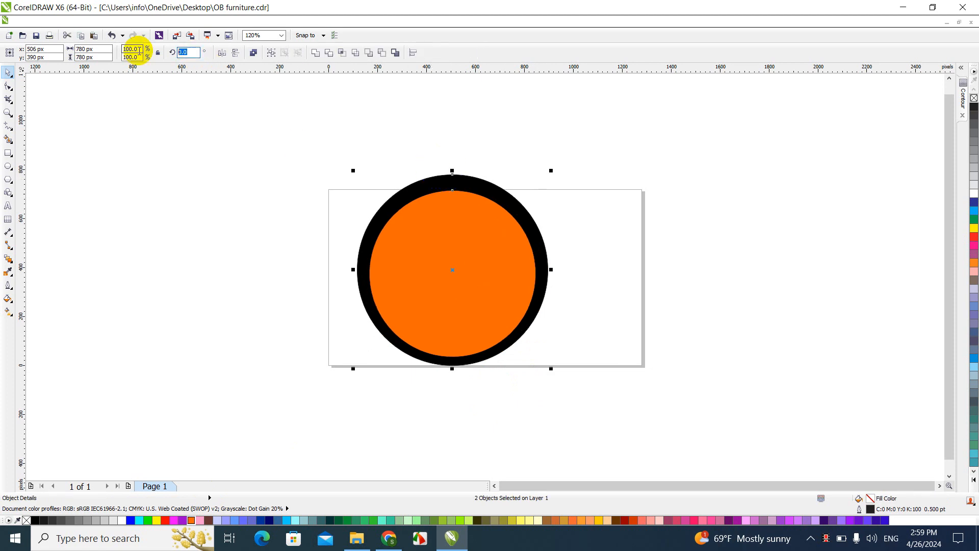
text(90)
key(Return)
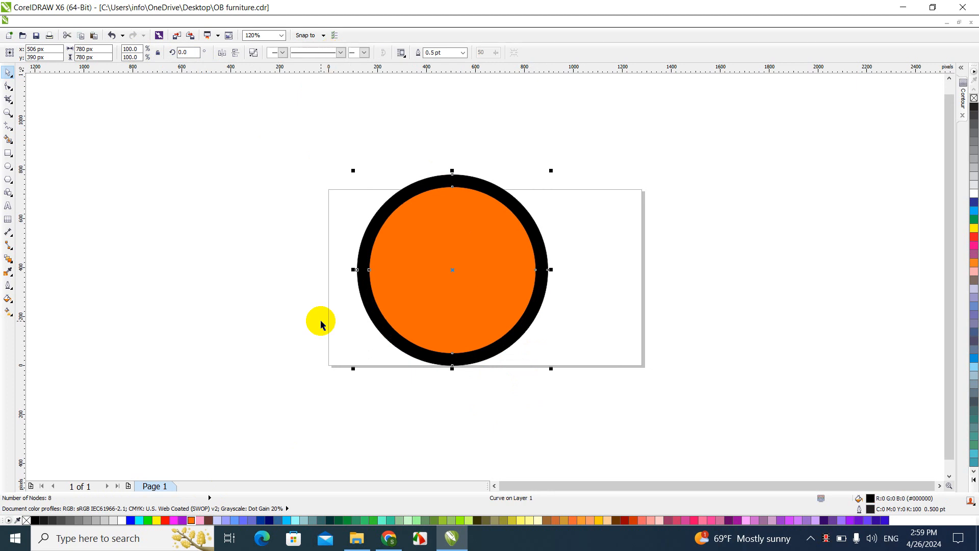
click(439, 278)
key(Delete)
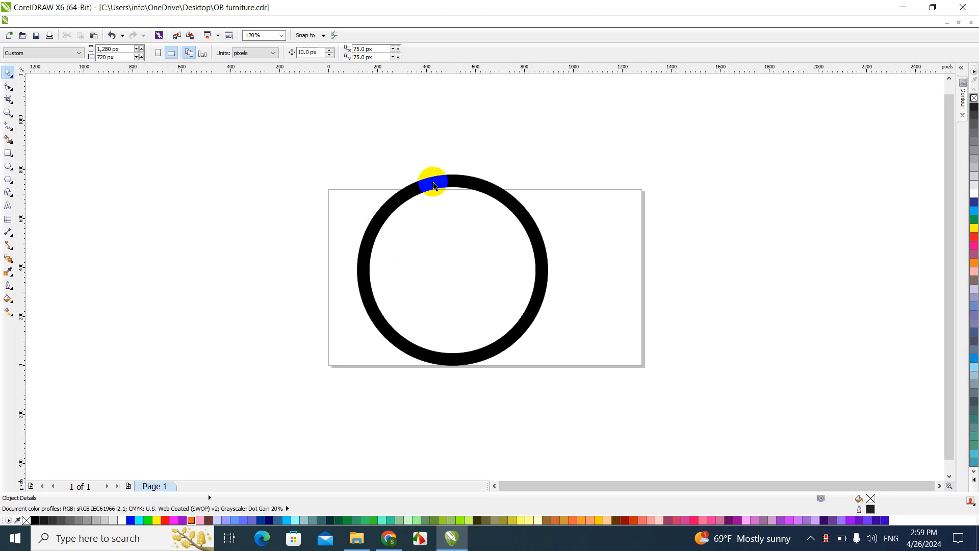
Step: Add artistic text reading "TR" and "Designs" on two lines beside the page, set in Franklin Gothic Medium
click(9, 206)
click(114, 311)
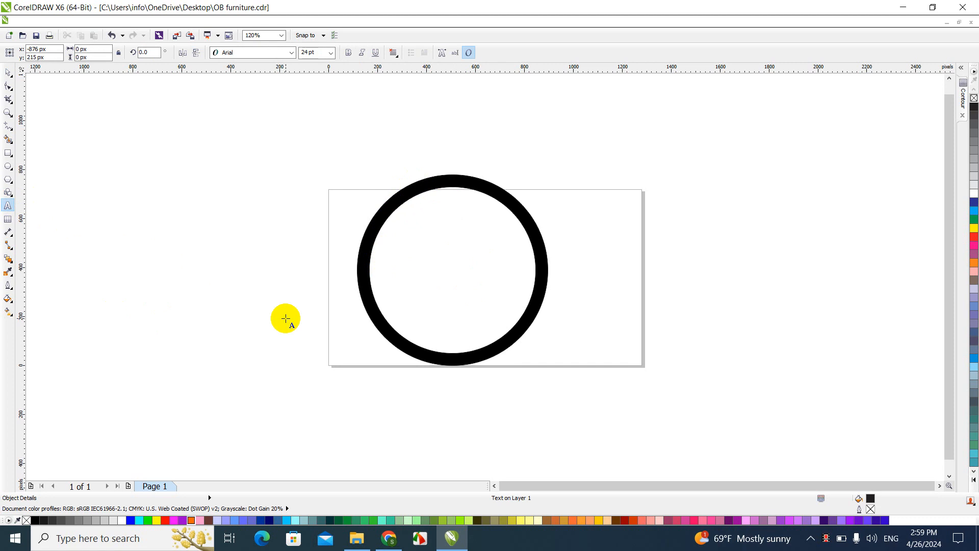
text(TR)
key(Escape)
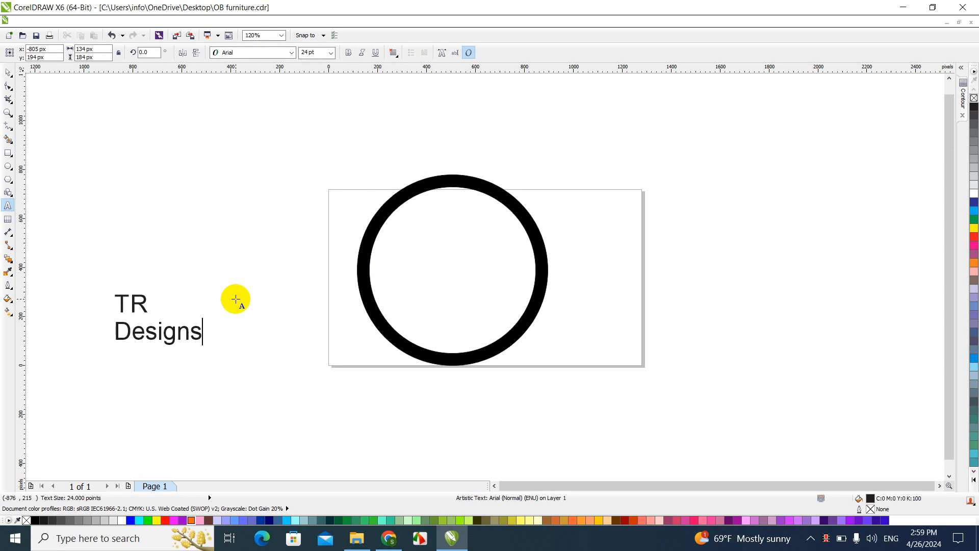
key(Escape)
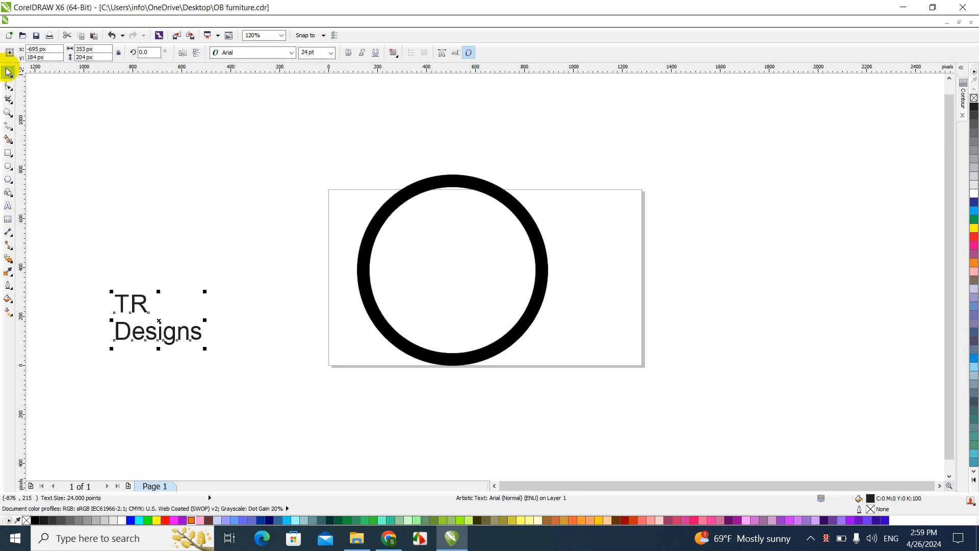
click(240, 52)
mouse_move(240, 77)
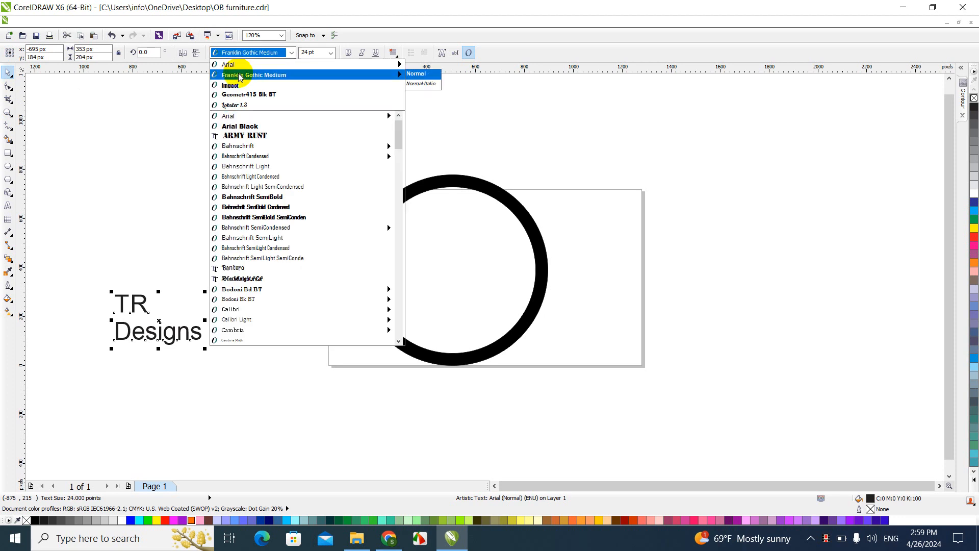
click(240, 76)
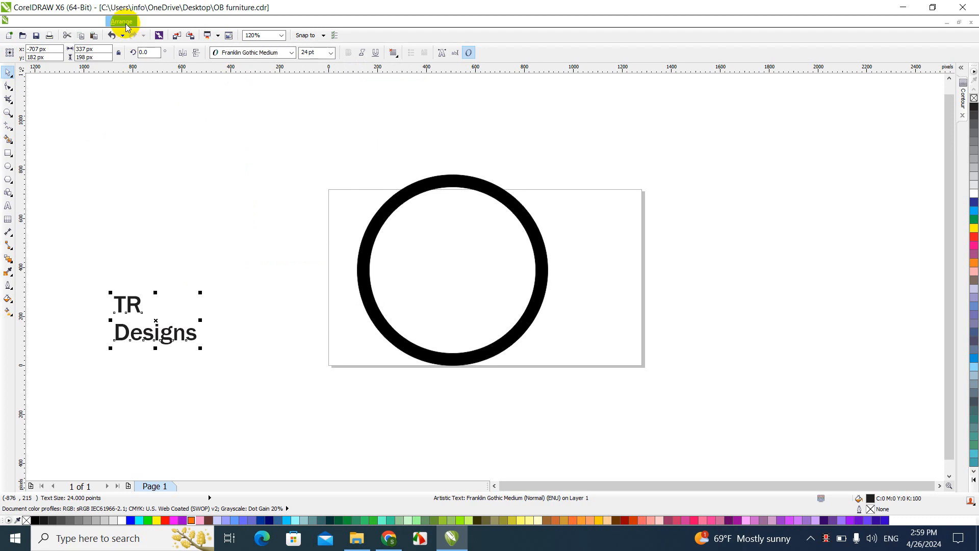
Step: Break the two text lines apart and enlarge "TR" to about 554 by 363 px inside the ring
click(126, 22)
click(170, 166)
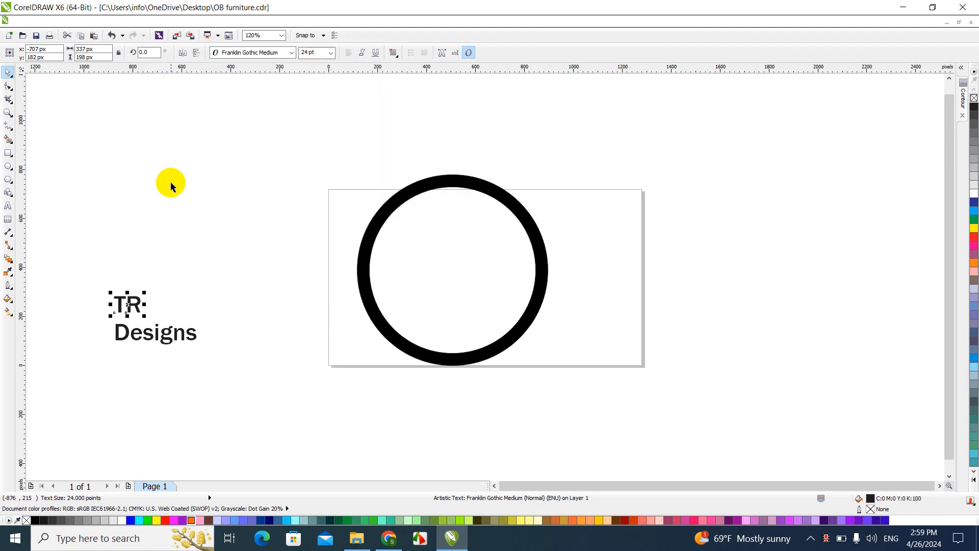
drag(144, 293, 253, 225)
drag(193, 255, 451, 222)
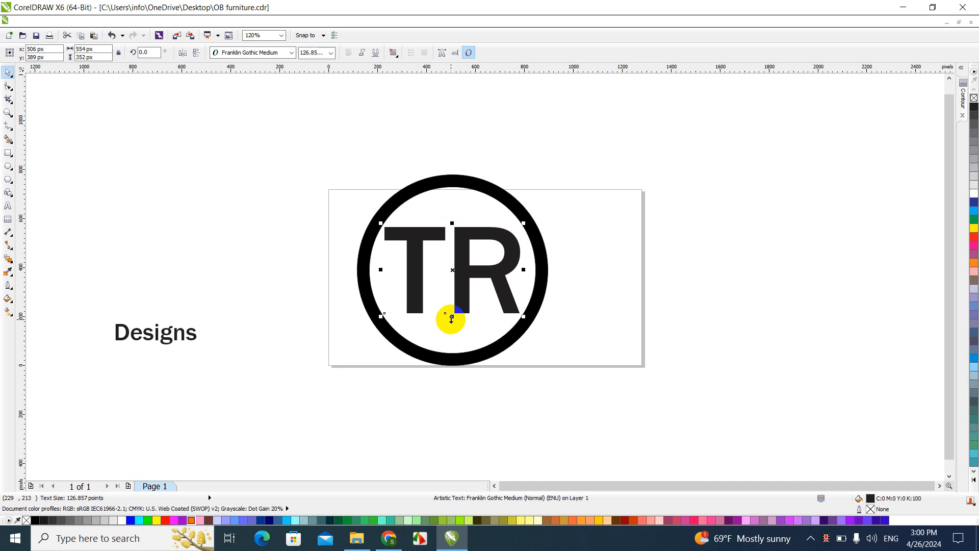
drag(451, 319, 451, 321)
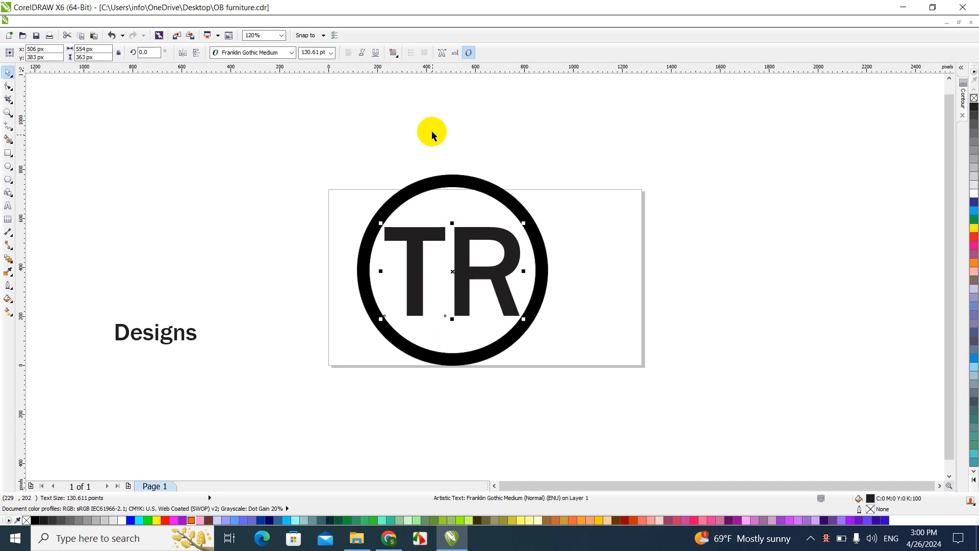
shift+click(436, 175)
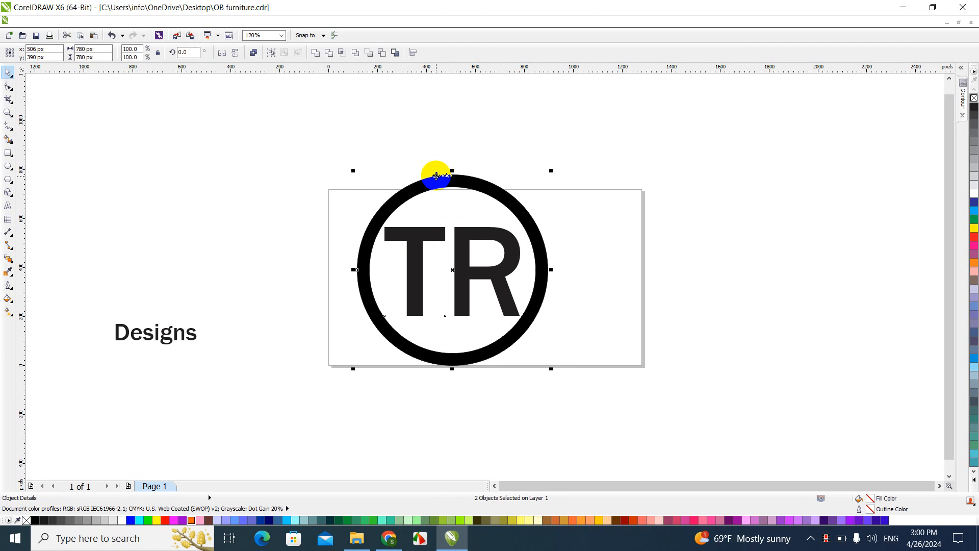
click(345, 127)
drag(323, 126, 601, 390)
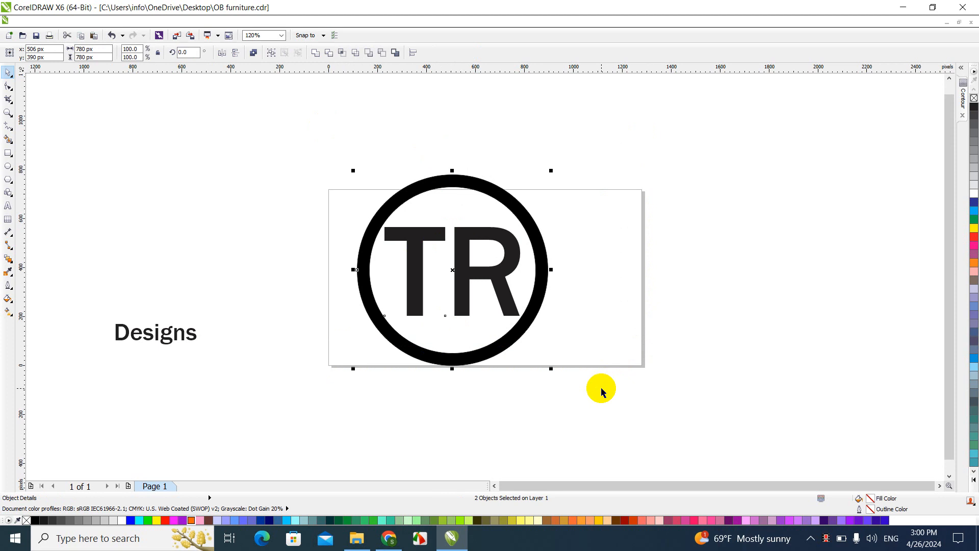
click(602, 390)
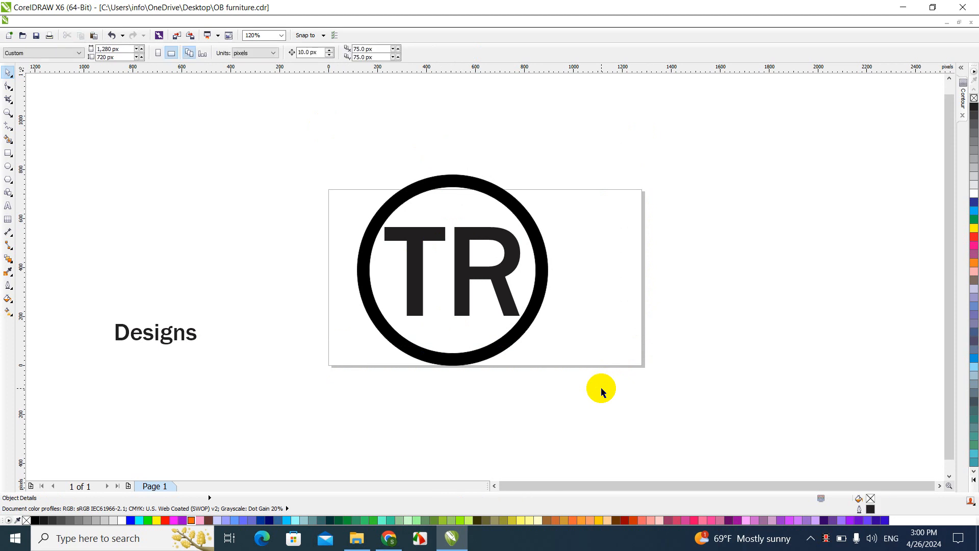
Step: Draw a vertical rectangle about 63 by 657 px along the T's stem and across the ring's lower edge, and trim the ring with it
click(8, 153)
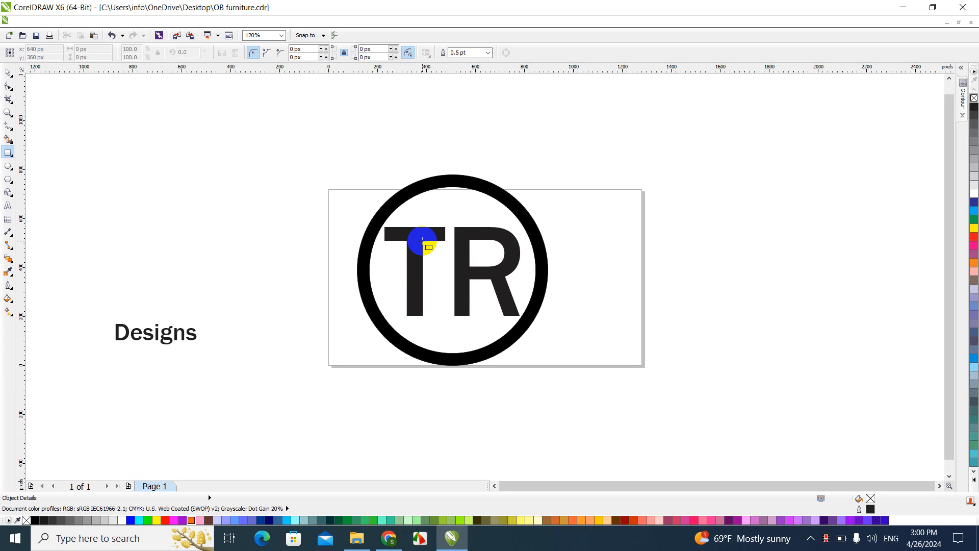
drag(421, 240, 438, 402)
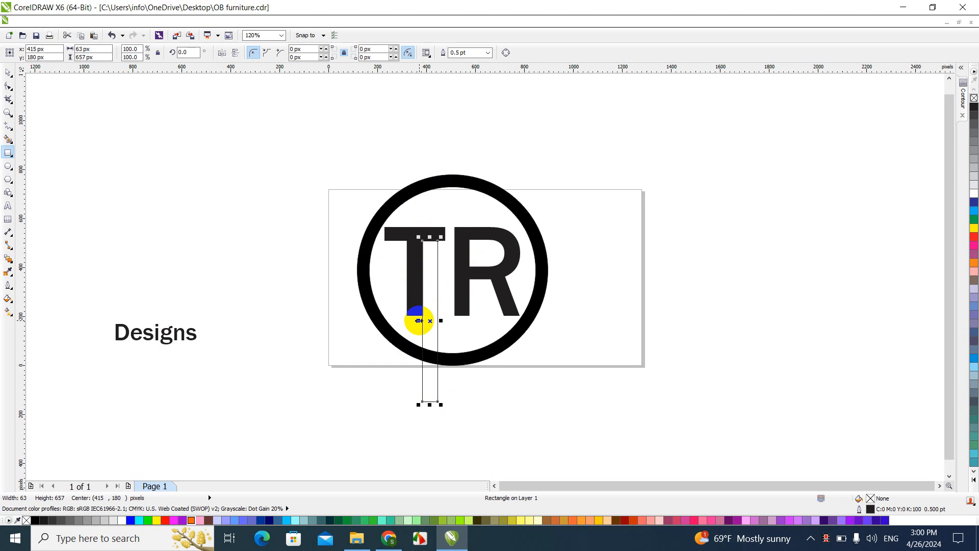
drag(418, 321, 419, 322)
click(10, 72)
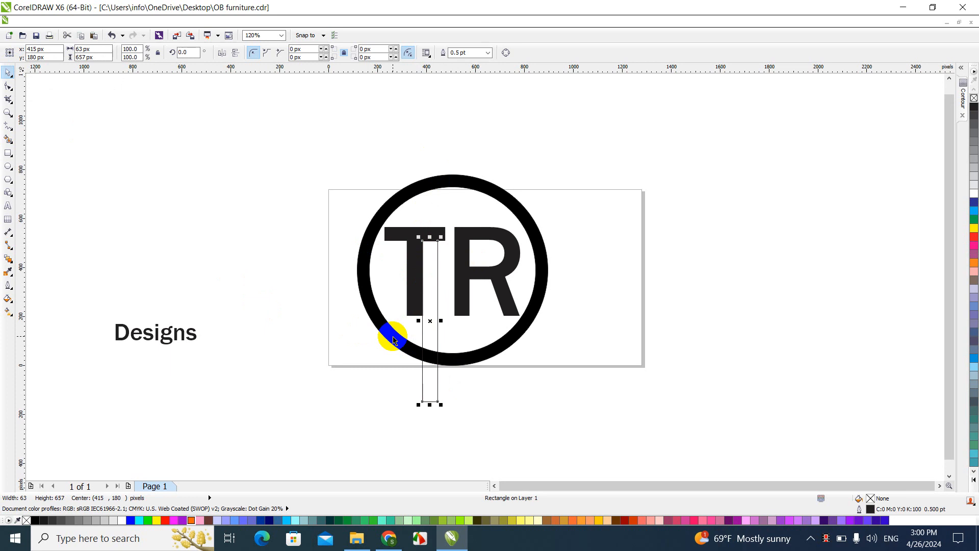
shift+click(393, 340)
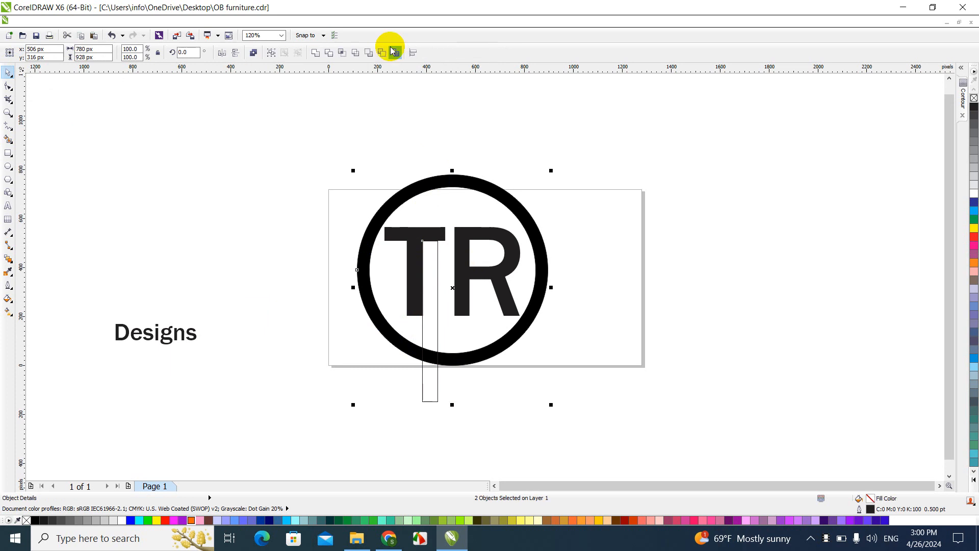
click(329, 53)
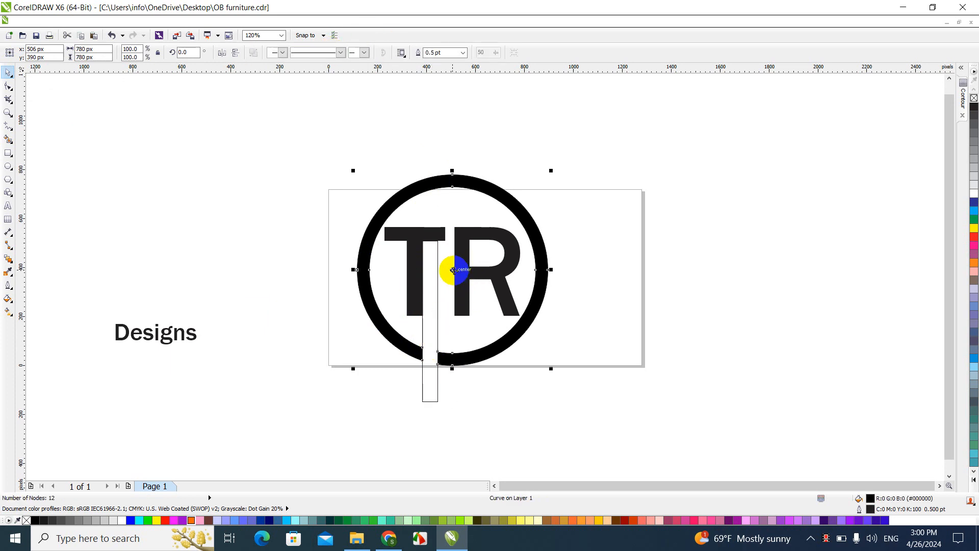
Step: Widen the rectangle to about 131 px so it reaches the R's stem, and trim the ring with it again
click(419, 306)
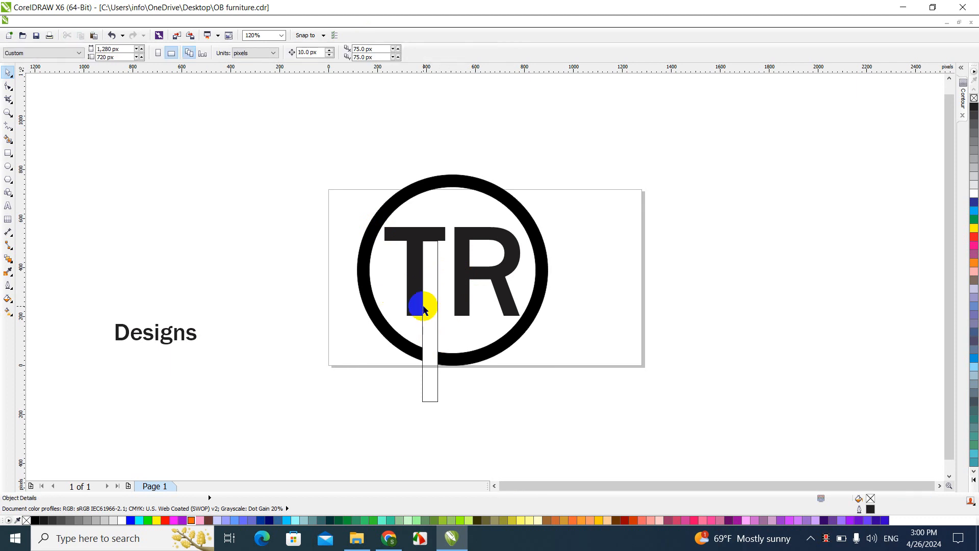
click(431, 323)
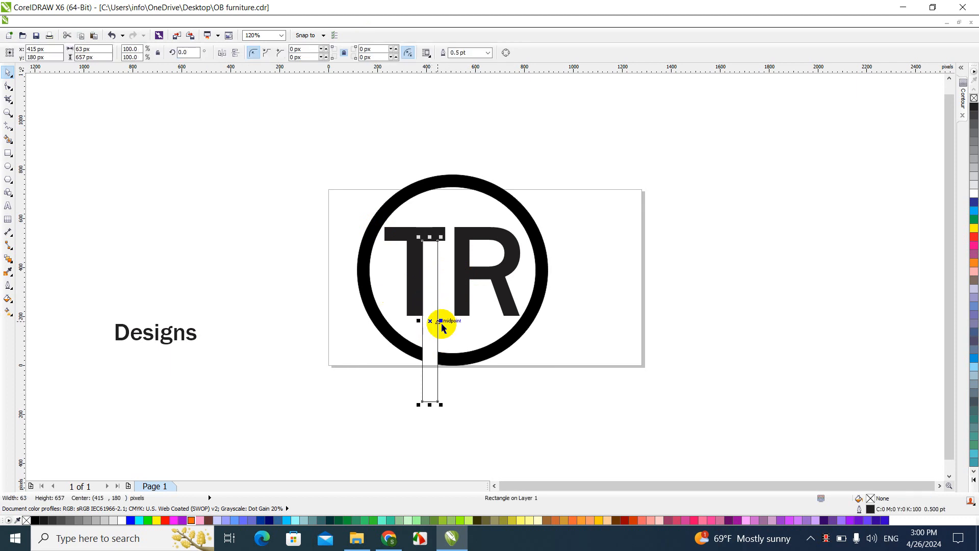
drag(439, 321, 458, 322)
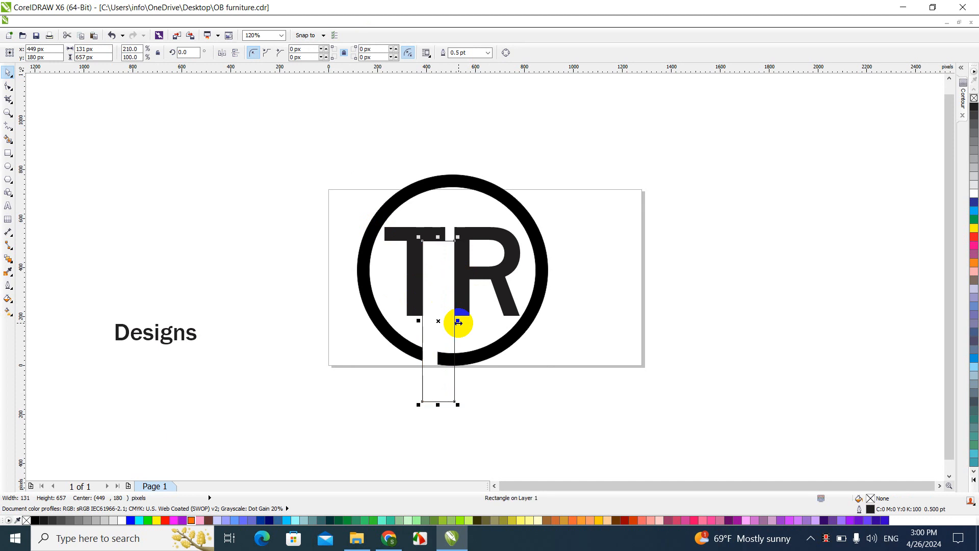
shift+click(476, 354)
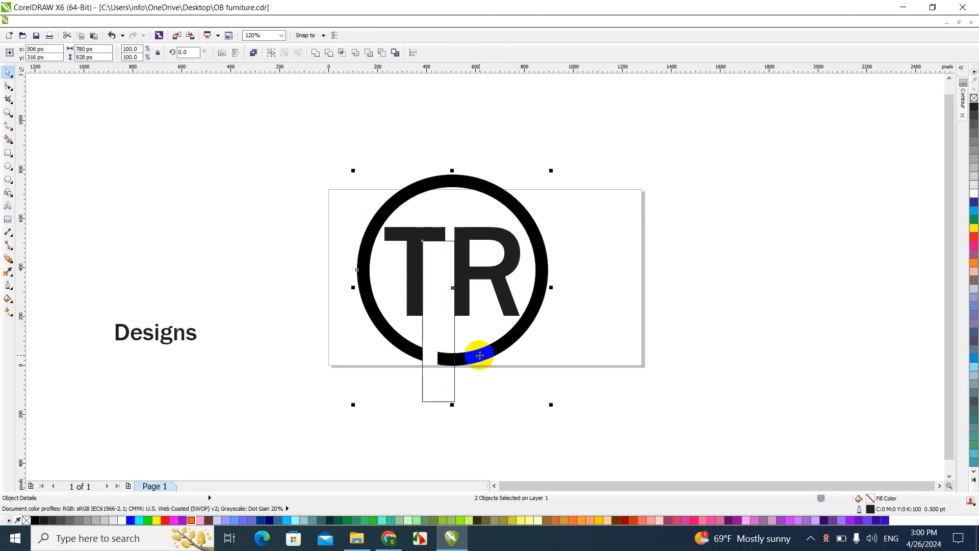
click(331, 56)
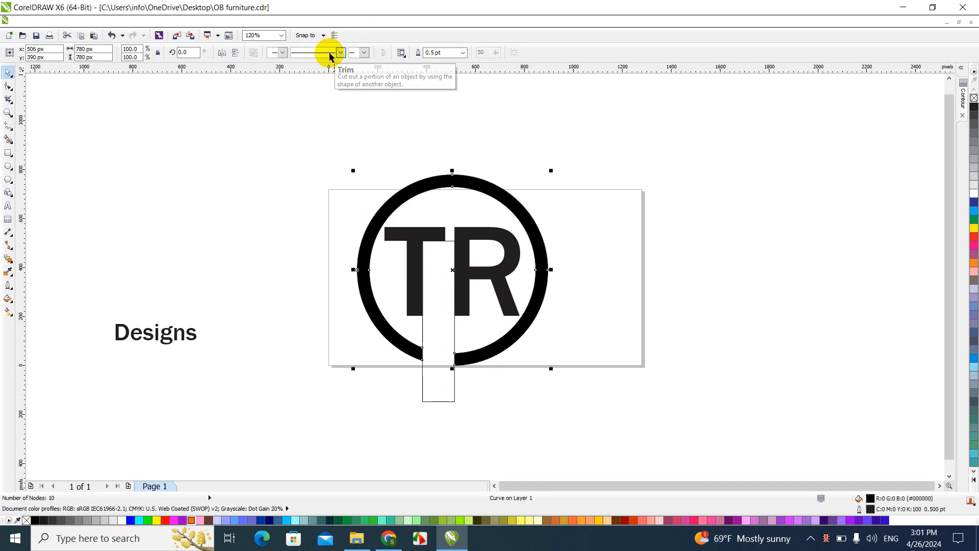
Step: Delete the vertical trimming rectangle and break the "TR" text apart into two separate letters
click(345, 179)
click(445, 322)
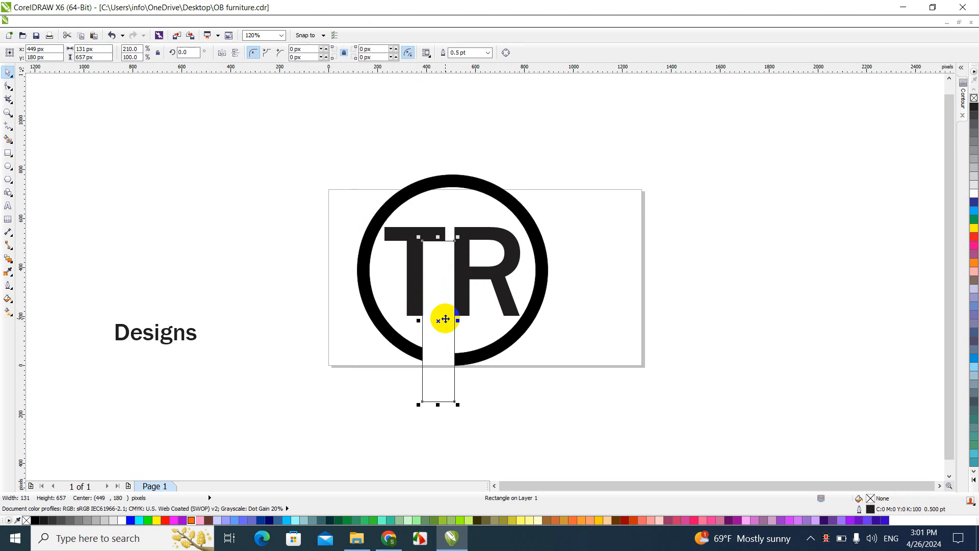
key(Delete)
click(415, 278)
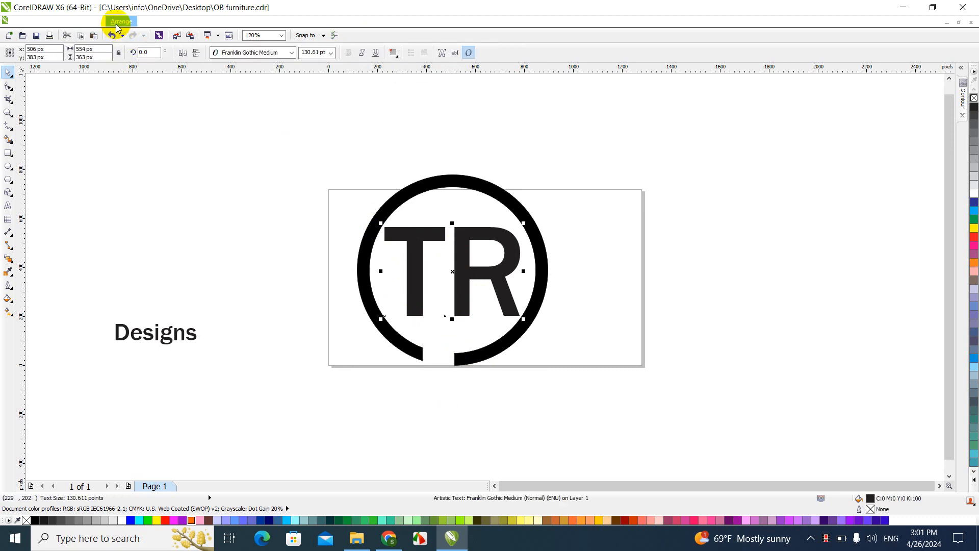
click(118, 22)
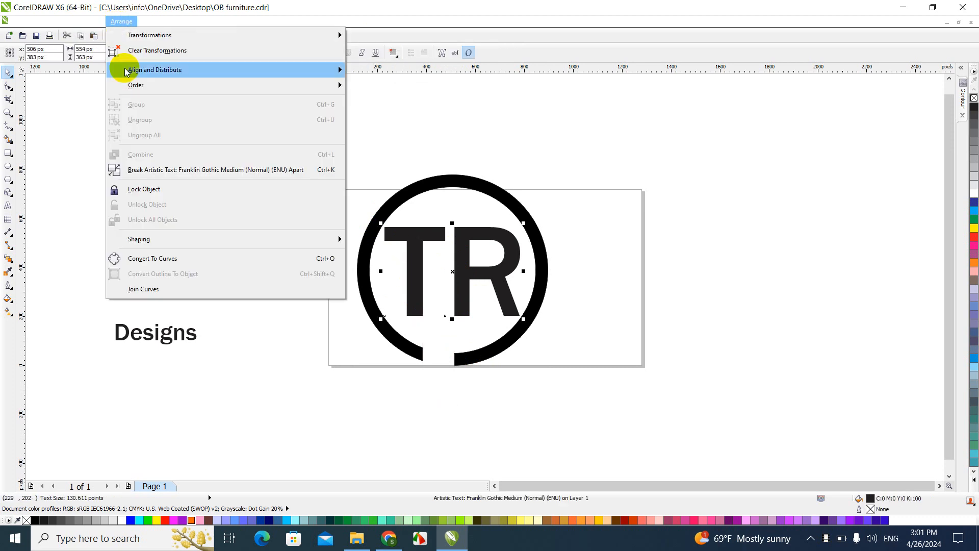
click(155, 173)
click(188, 240)
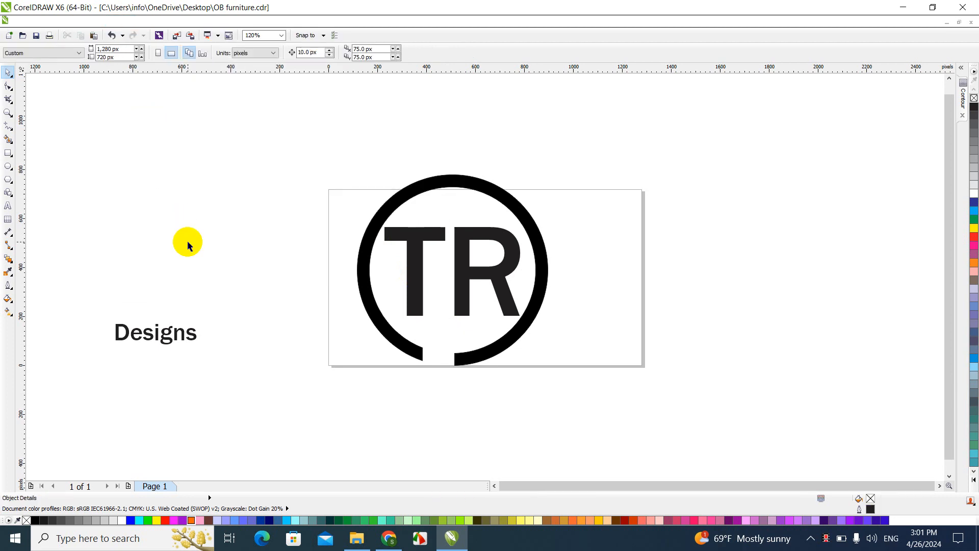
Step: Turn the letter T into an editable curve by applying Weld to it alone
click(392, 259)
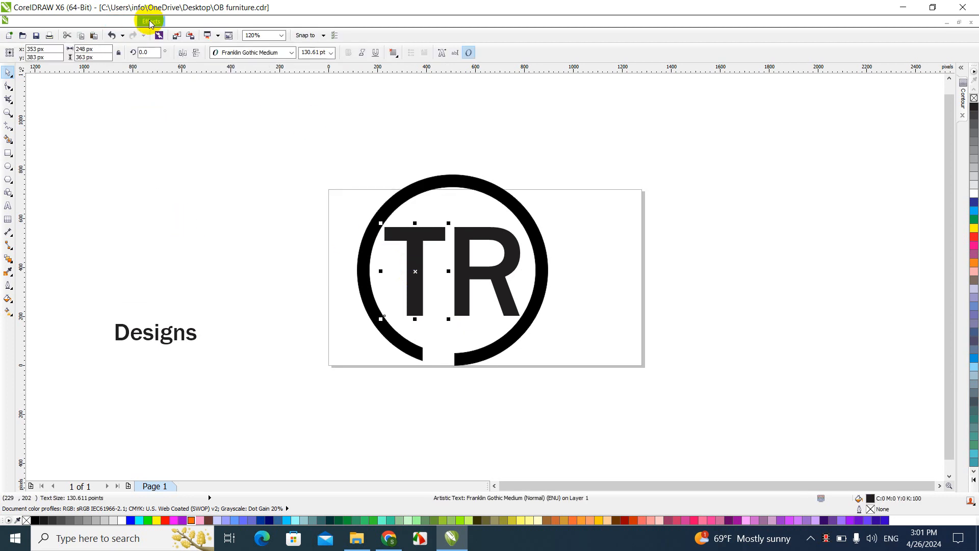
click(121, 21)
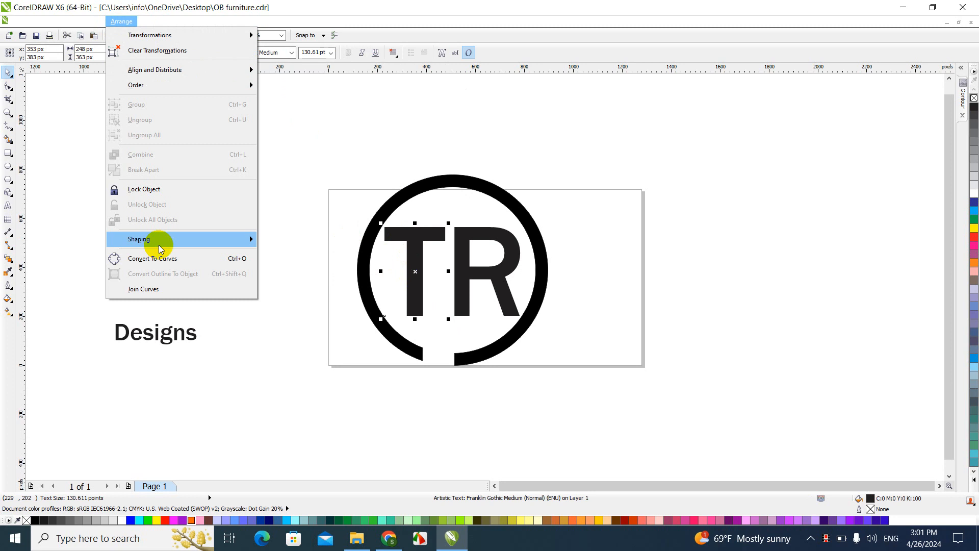
mouse_move(244, 244)
click(286, 249)
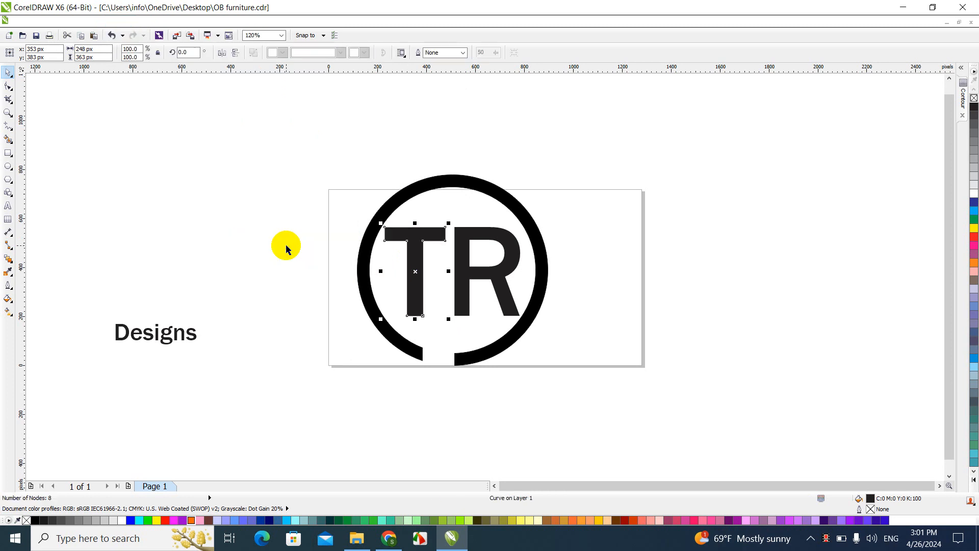
Step: Extend both lower corner nodes of the T's stem down to the ring, following its slant at the cut end
click(429, 317)
click(420, 302)
key(F10)
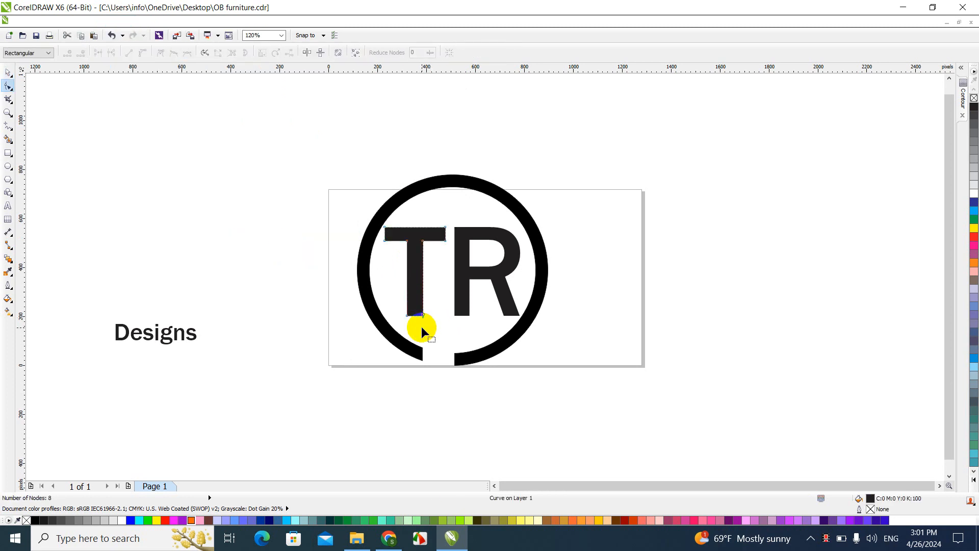
drag(423, 316, 422, 353)
drag(407, 316, 407, 339)
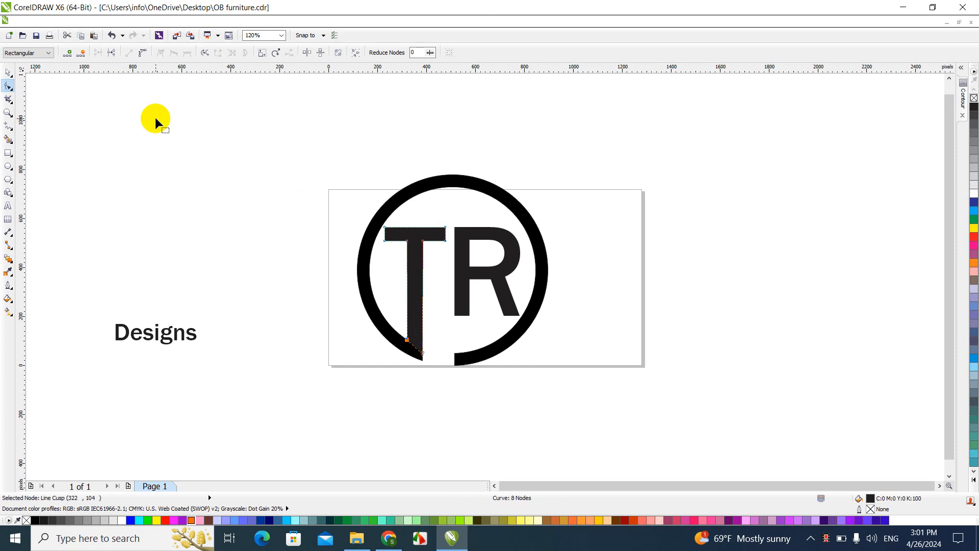
click(8, 71)
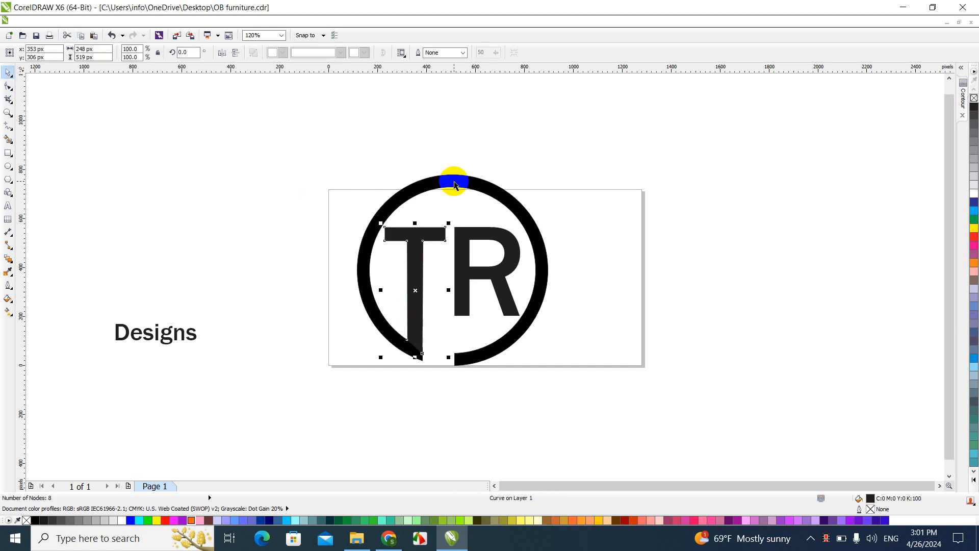
Step: Weld the extended T and the ring into one black shape
shift+click(430, 185)
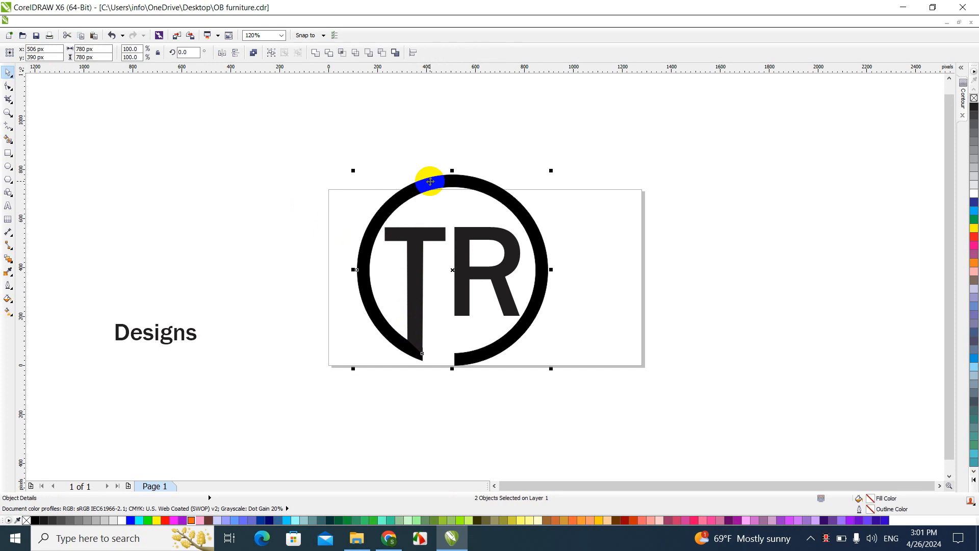
click(314, 53)
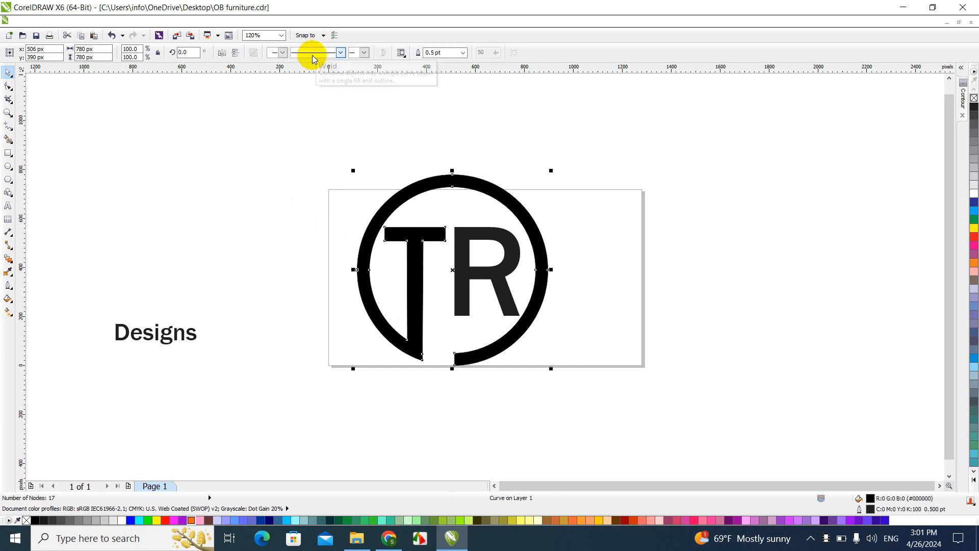
click(312, 155)
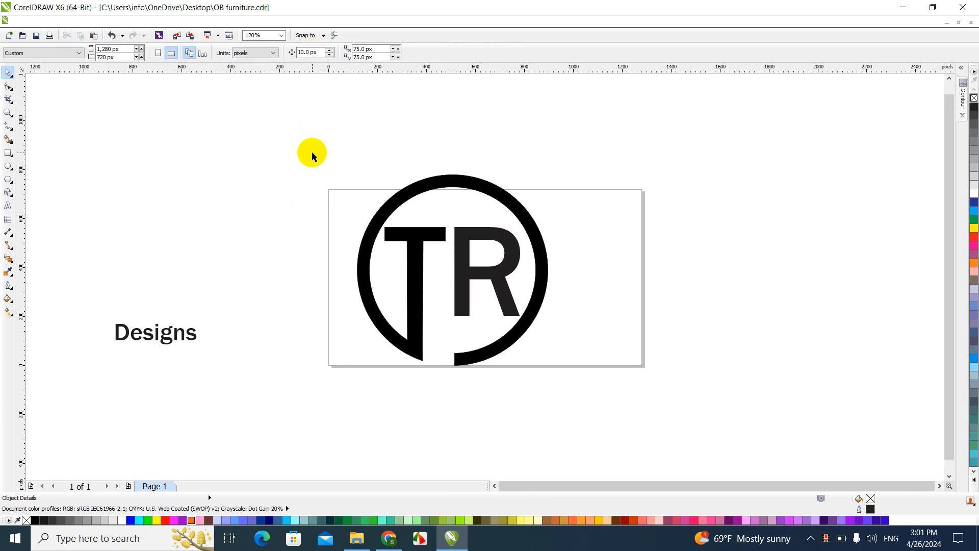
Step: Turn the letter R into an editable curve by applying Weld to it alone
click(465, 286)
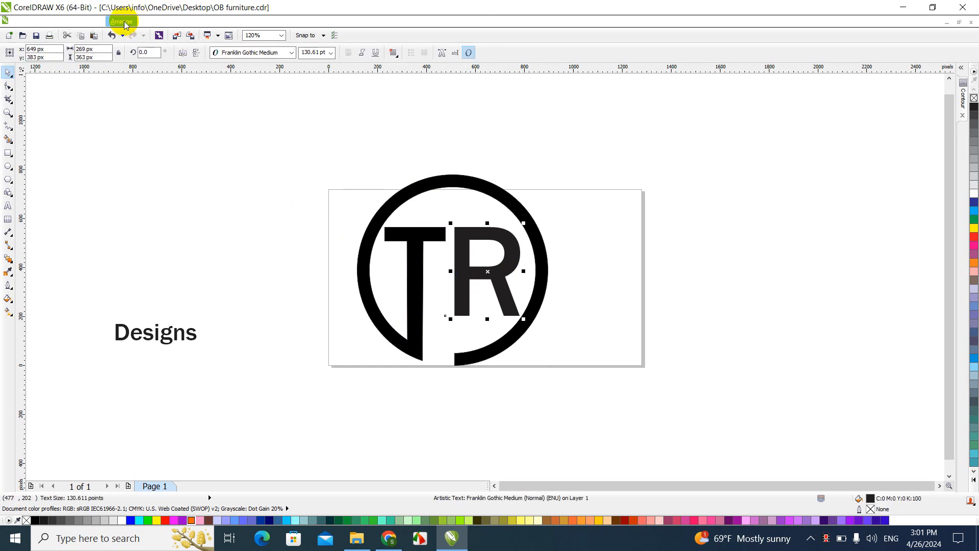
click(127, 21)
mouse_move(169, 242)
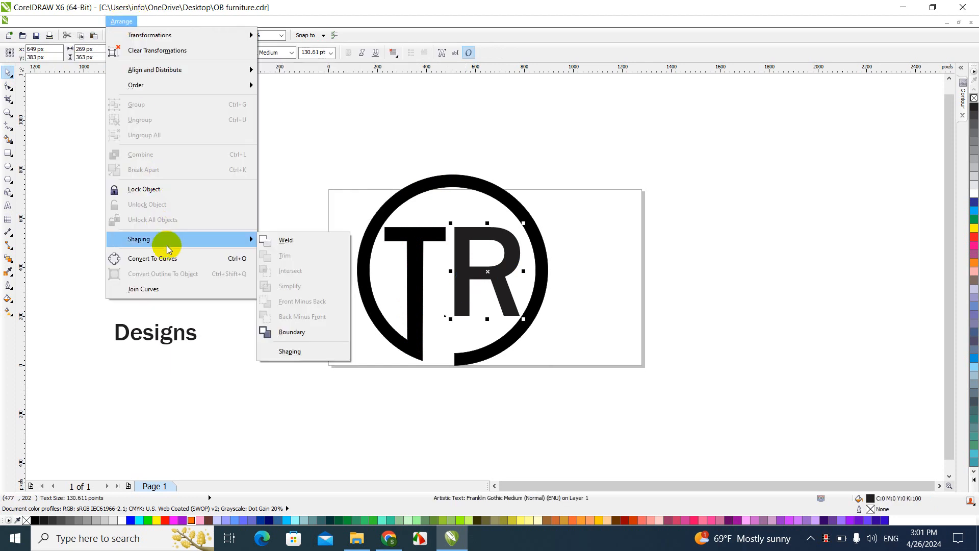
click(287, 247)
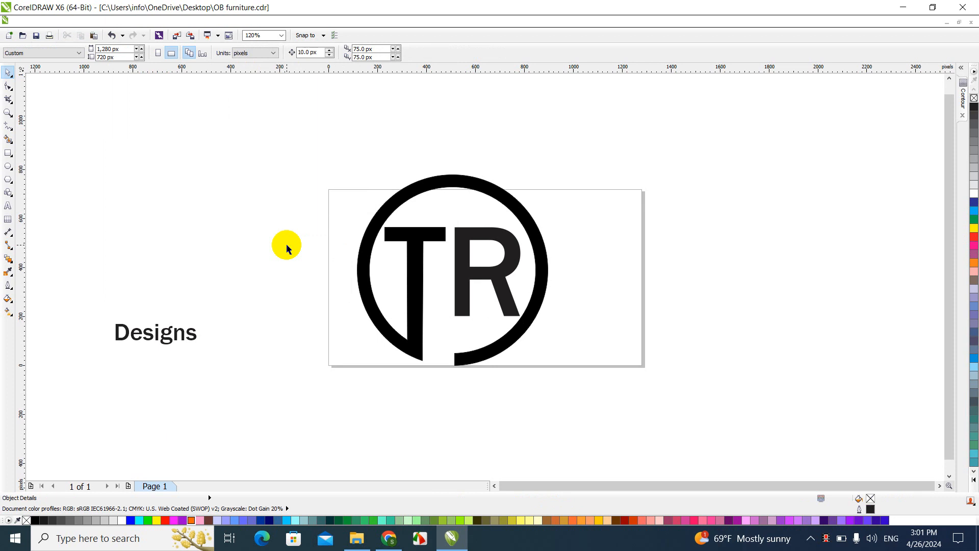
Step: Extend the lower-left corner node of the R's stem straight down to the ring's cut end
click(459, 306)
key(F10)
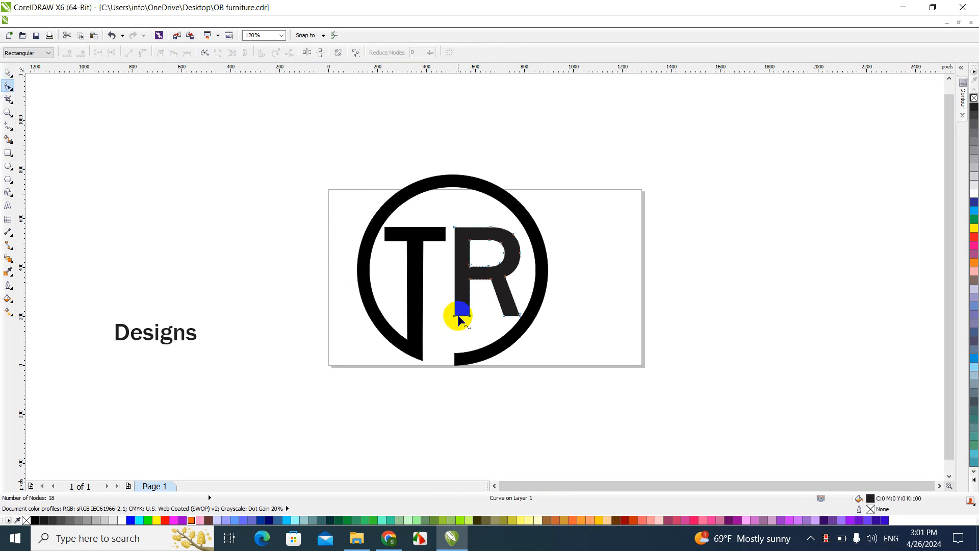
drag(455, 315, 458, 356)
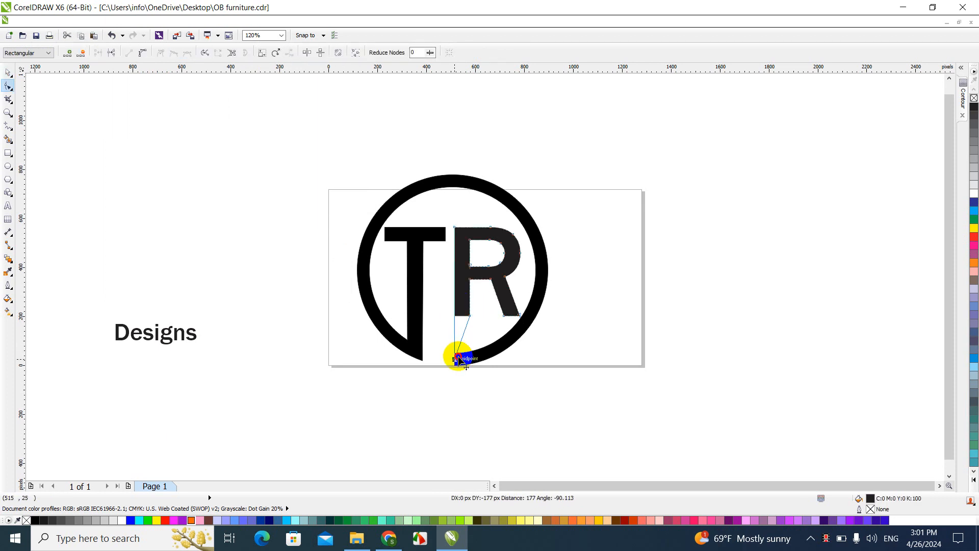
shift+click(469, 317)
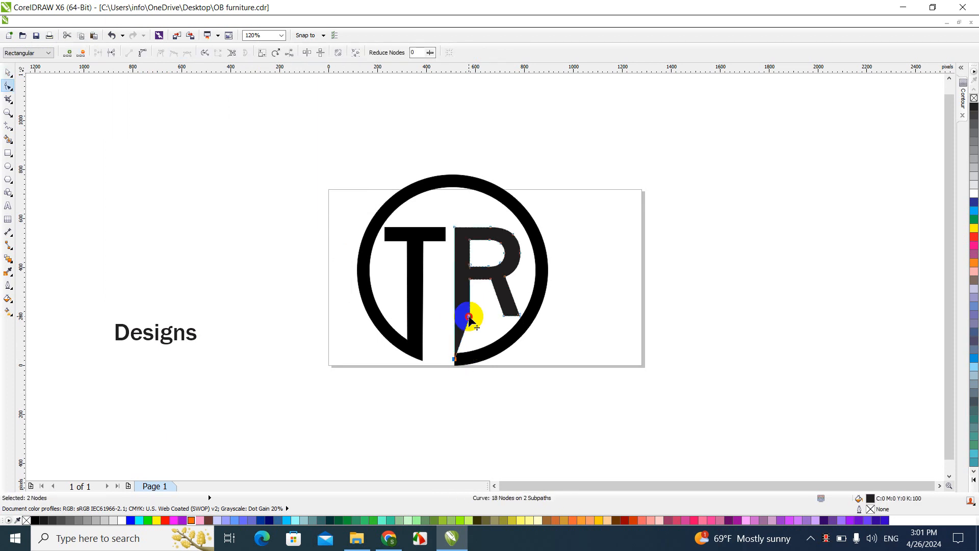
mouse_move(470, 317)
mouse_down()
mouse_move(465, 340)
mouse_move(468, 323)
mouse_up()
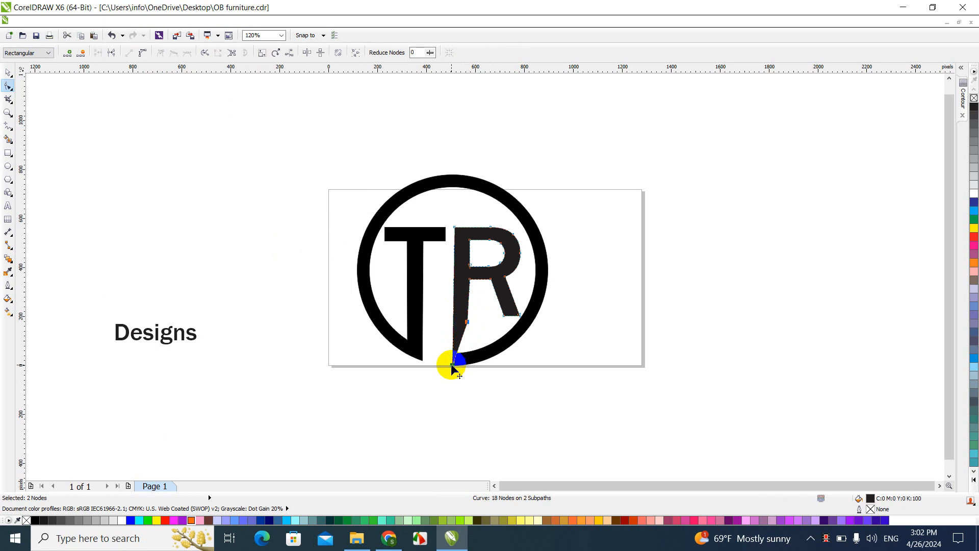
drag(451, 364, 470, 317)
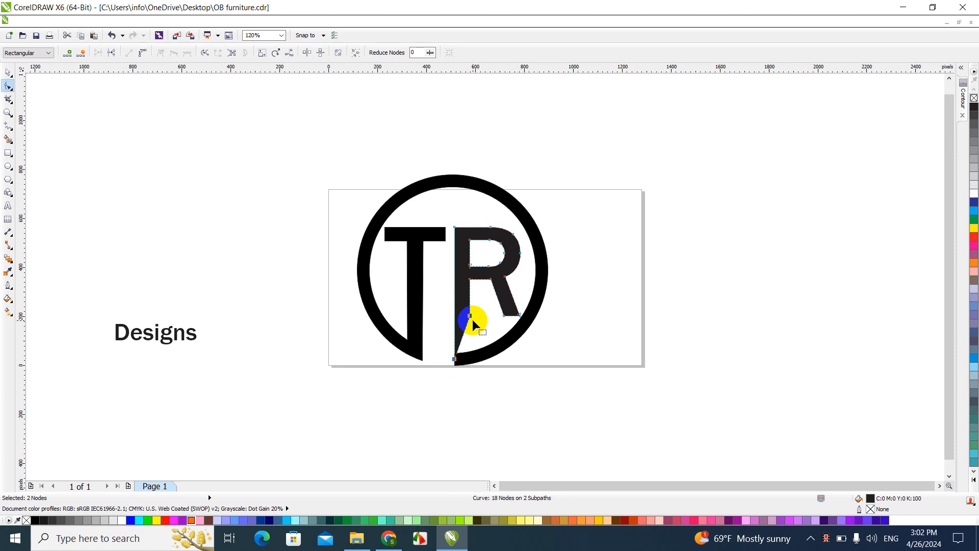
click(472, 319)
Step: Extend the lower-right corner node of the R's stem down onto the ring, keeping the stem's width
click(470, 317)
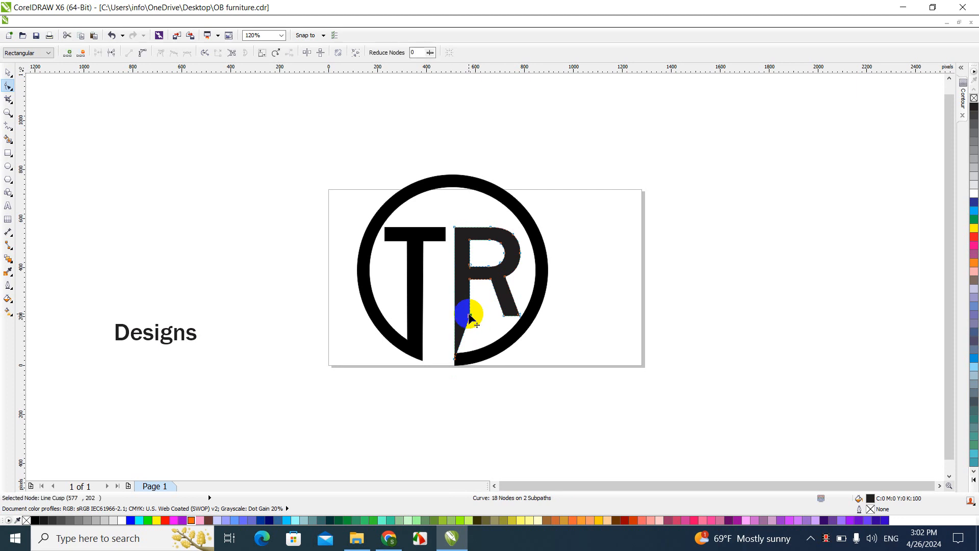
drag(469, 317, 469, 355)
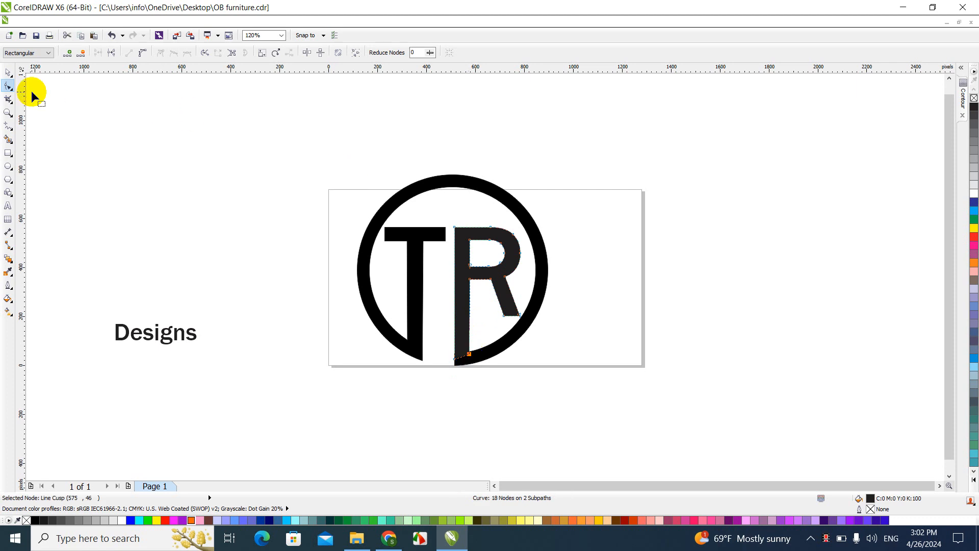
click(8, 72)
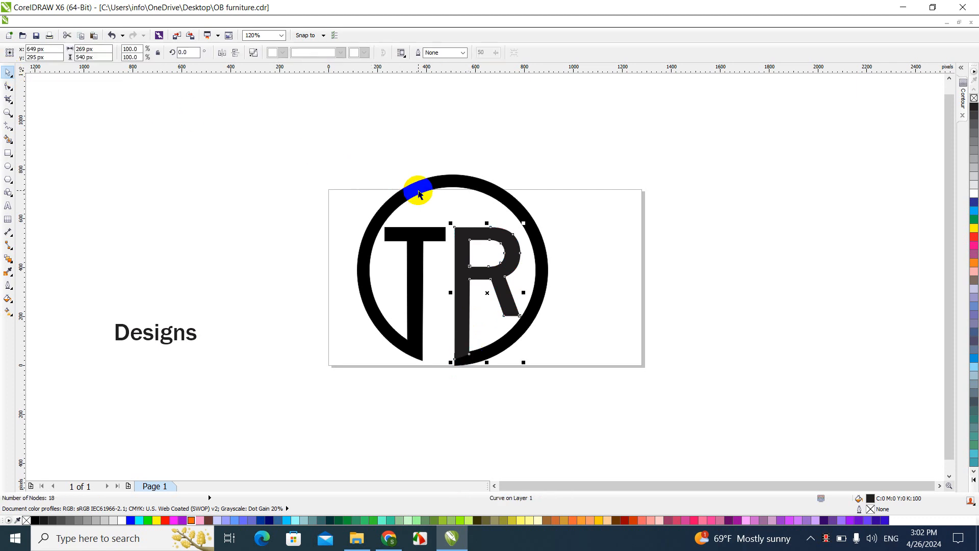
Step: Weld the extended R to the ring and T shape, and shift the welded logo slightly right on the page
shift+click(418, 193)
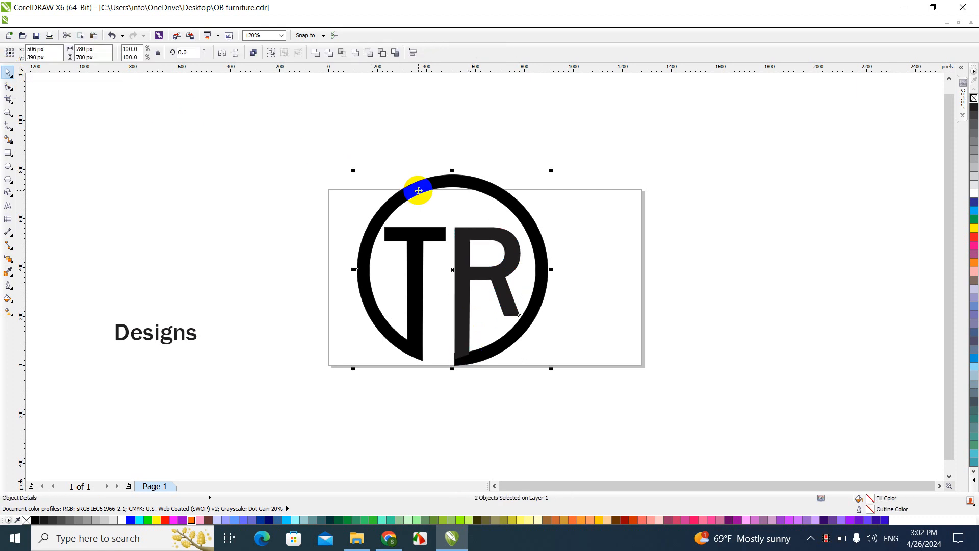
click(315, 54)
click(310, 92)
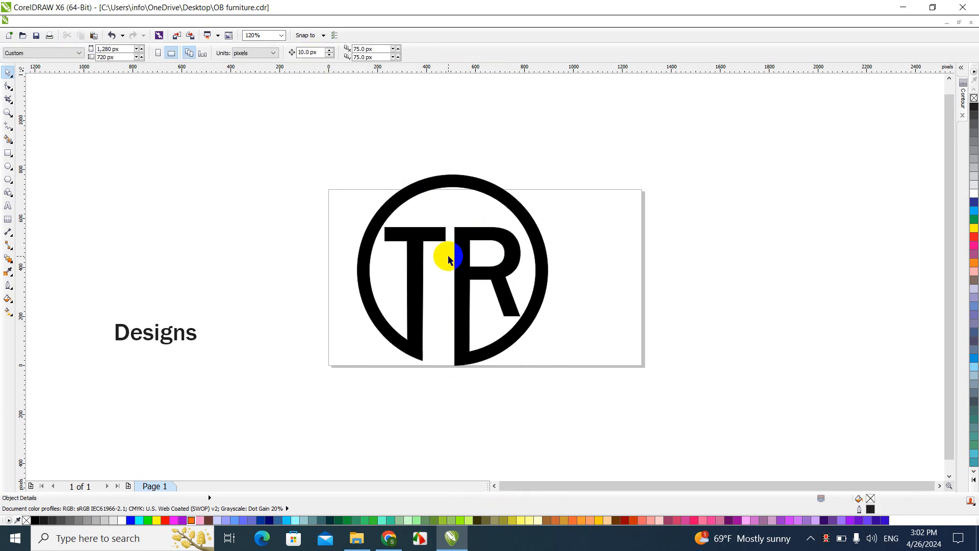
mouse_move(462, 275)
mouse_down()
mouse_move(496, 228)
mouse_move(479, 274)
mouse_up()
click(306, 350)
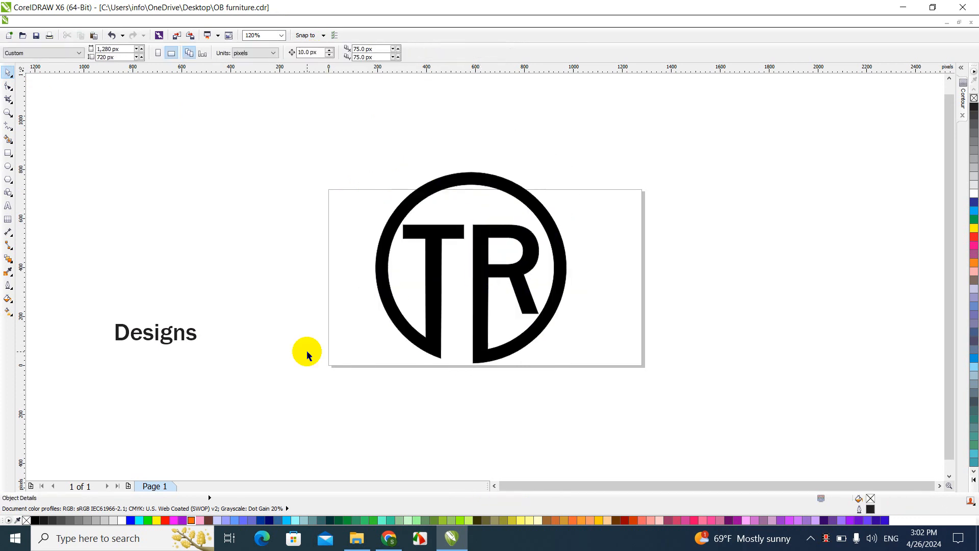
Step: Enlarge the "Designs" text to about 584 by 149 px and place it centred above the ring
click(187, 335)
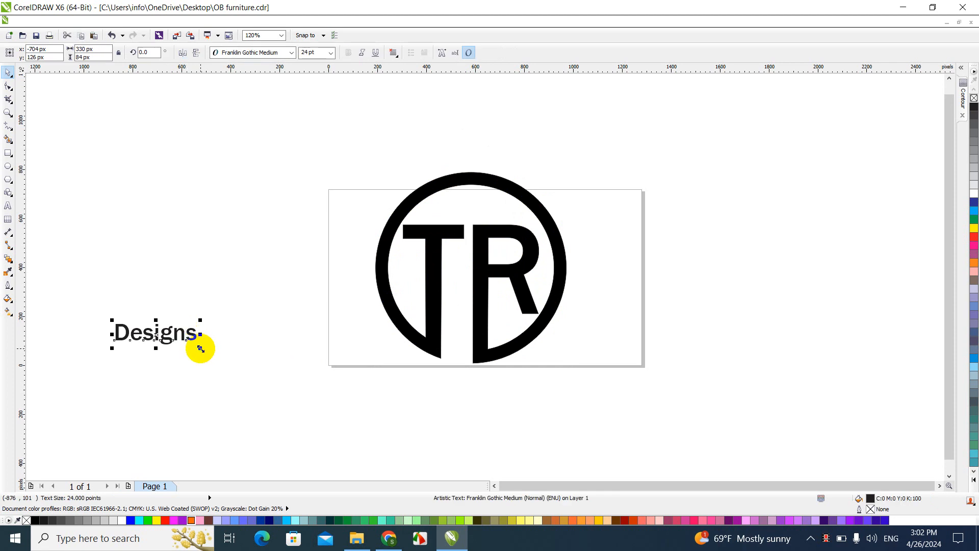
drag(201, 348, 263, 363)
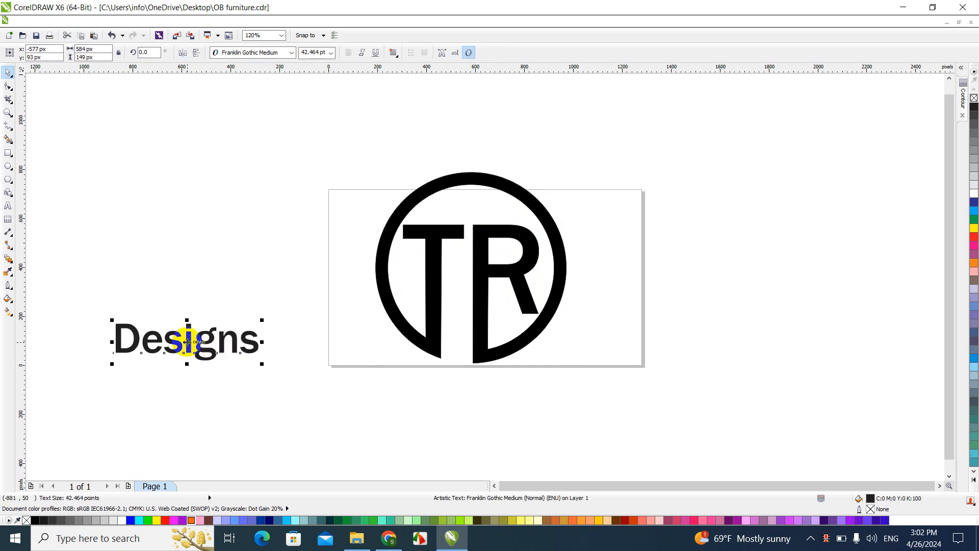
drag(187, 341, 473, 115)
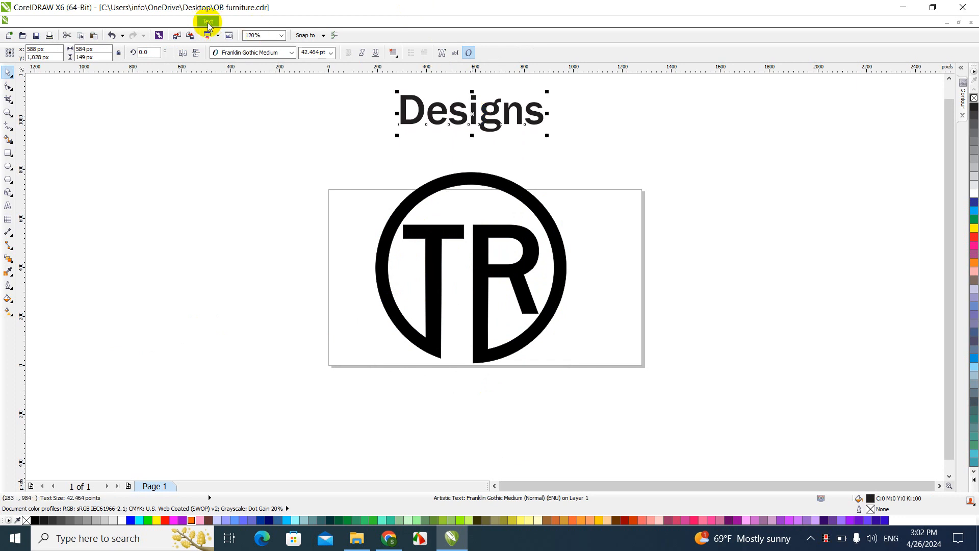
Step: Fit the "Designs" text to the ring's outer edge, curved over its top centre at zero offset
click(207, 23)
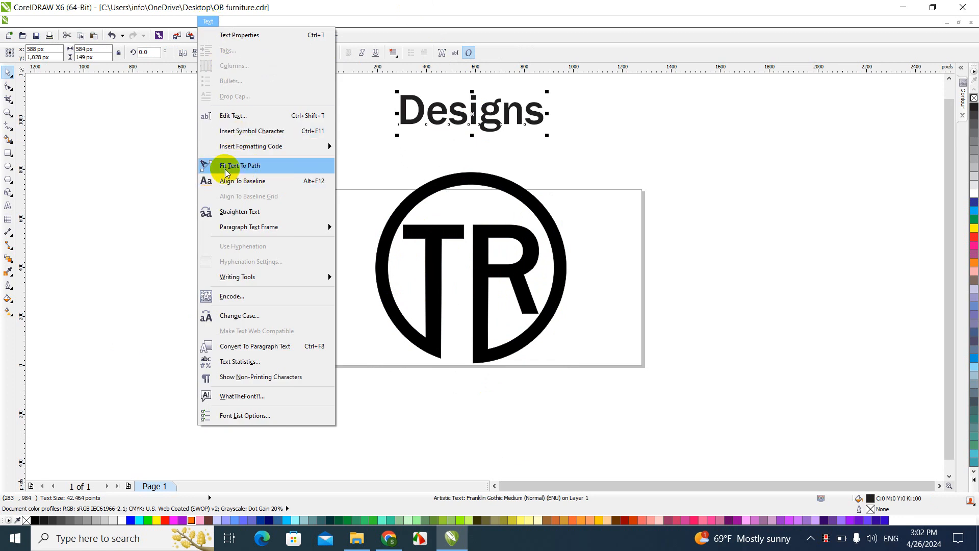
click(250, 164)
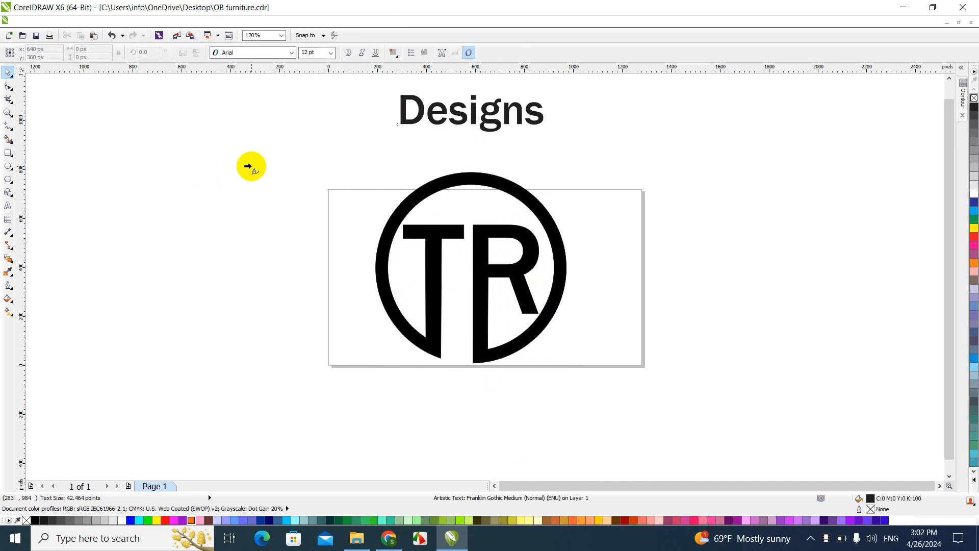
click(470, 177)
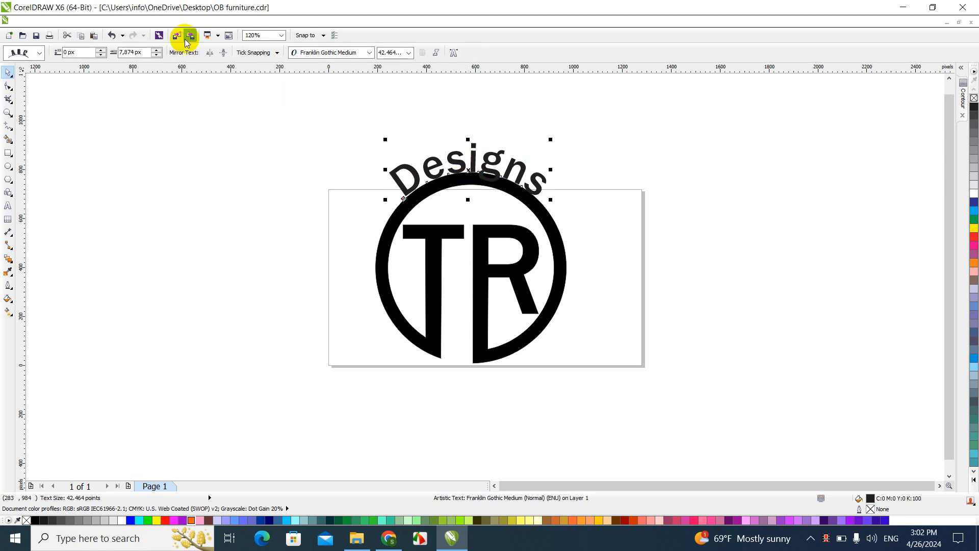
click(151, 22)
mouse_move(125, 21)
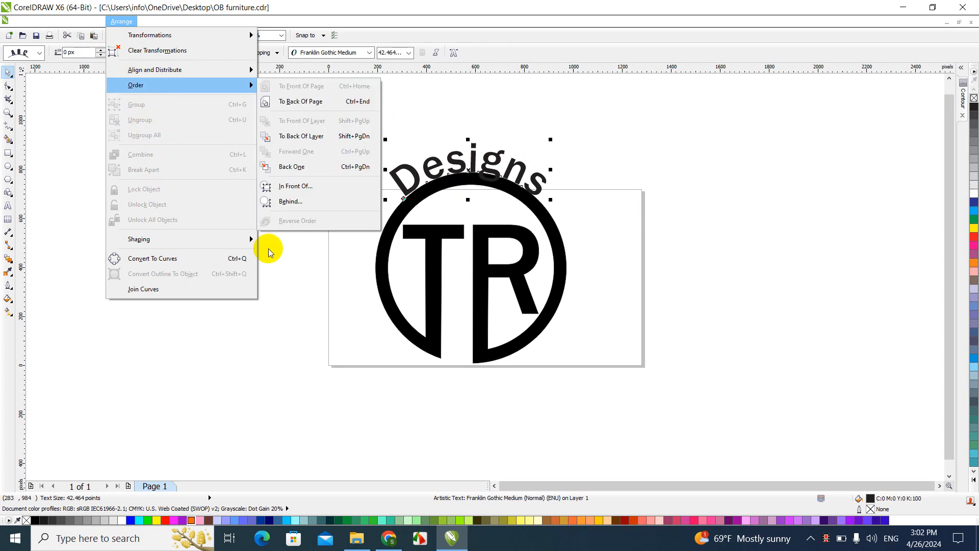
click(293, 288)
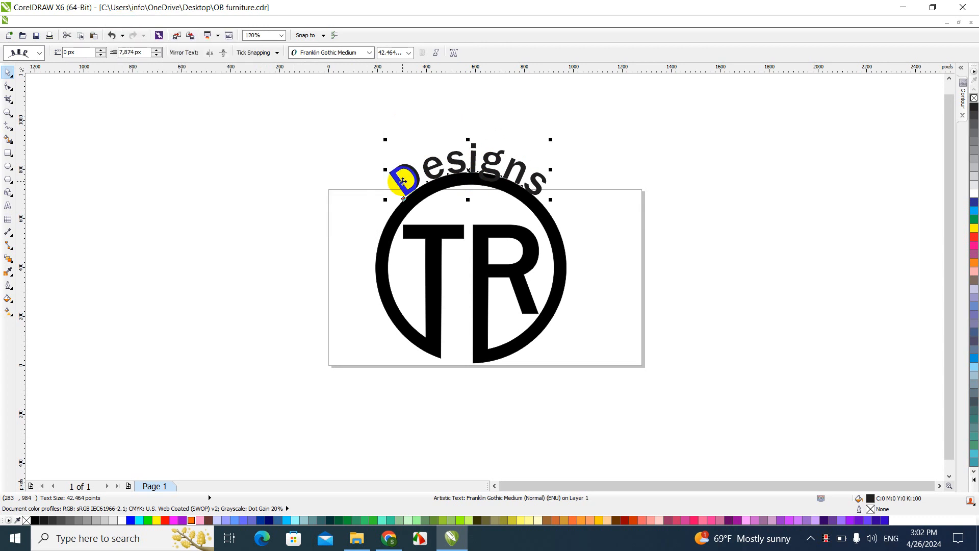
Step: Break the curved "Designs" text apart from the ring it is fitted to
mouse_move(404, 181)
mouse_down()
mouse_move(395, 159)
mouse_move(399, 167)
mouse_up()
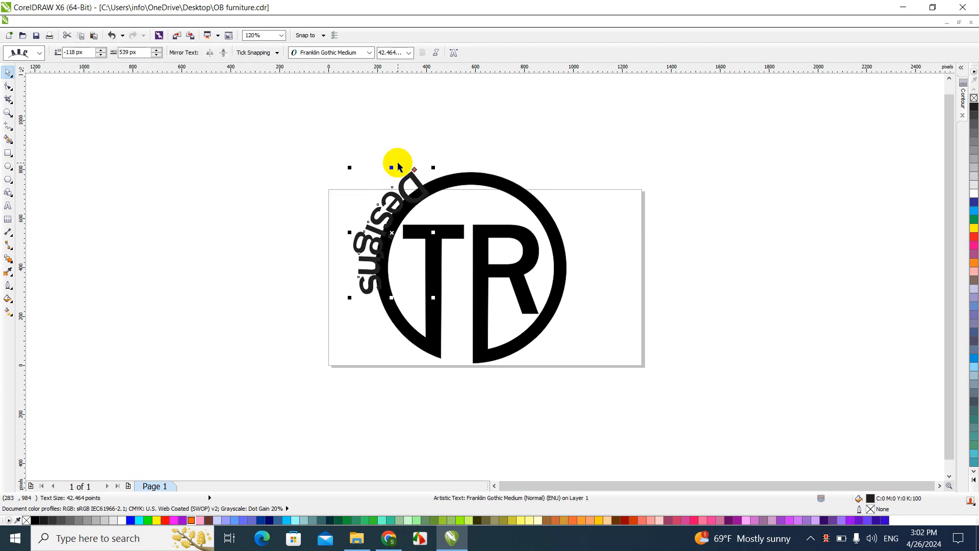
key(ctrl+z)
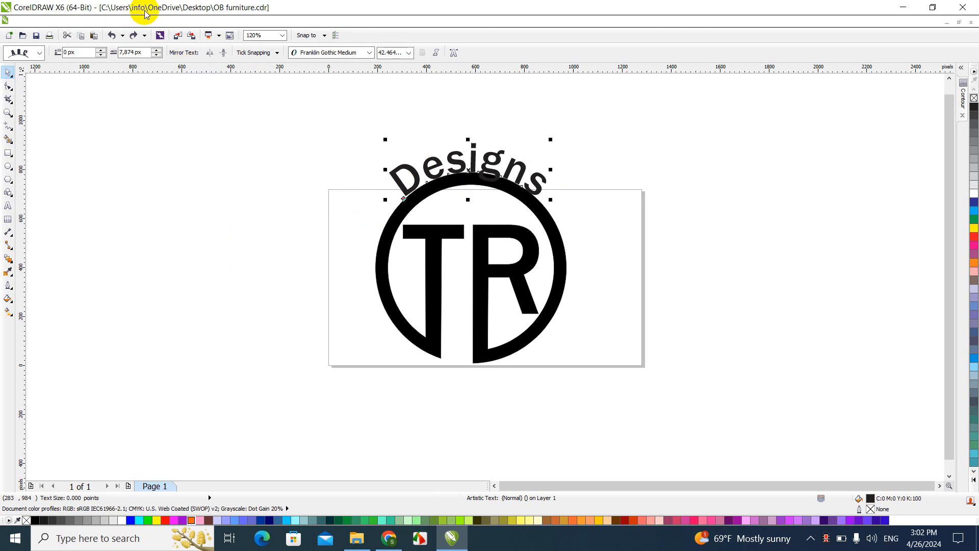
click(133, 21)
click(84, 158)
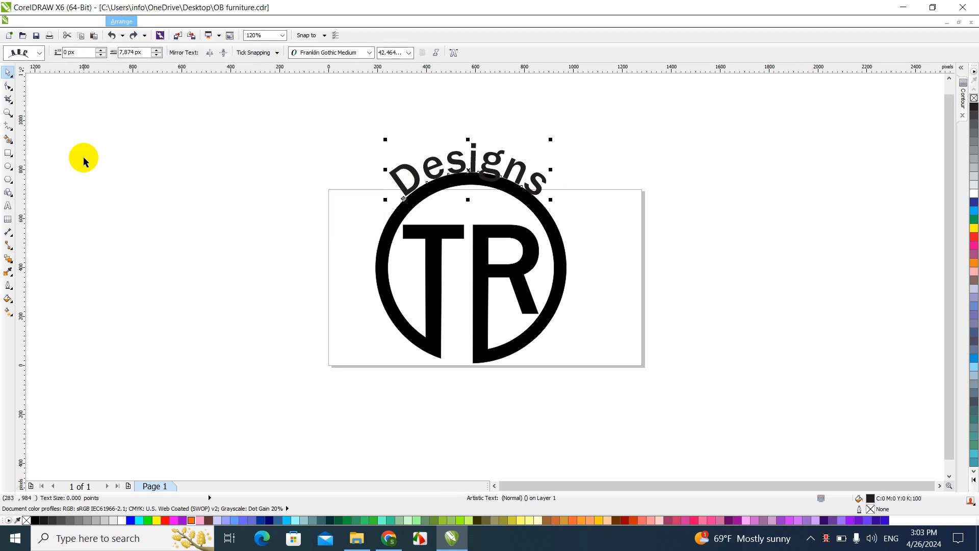
click(84, 158)
click(388, 240)
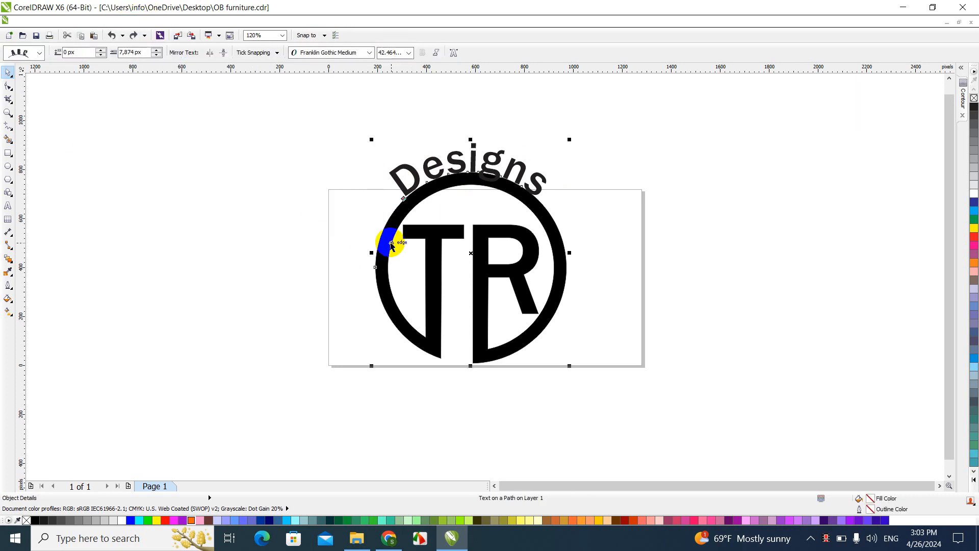
click(121, 21)
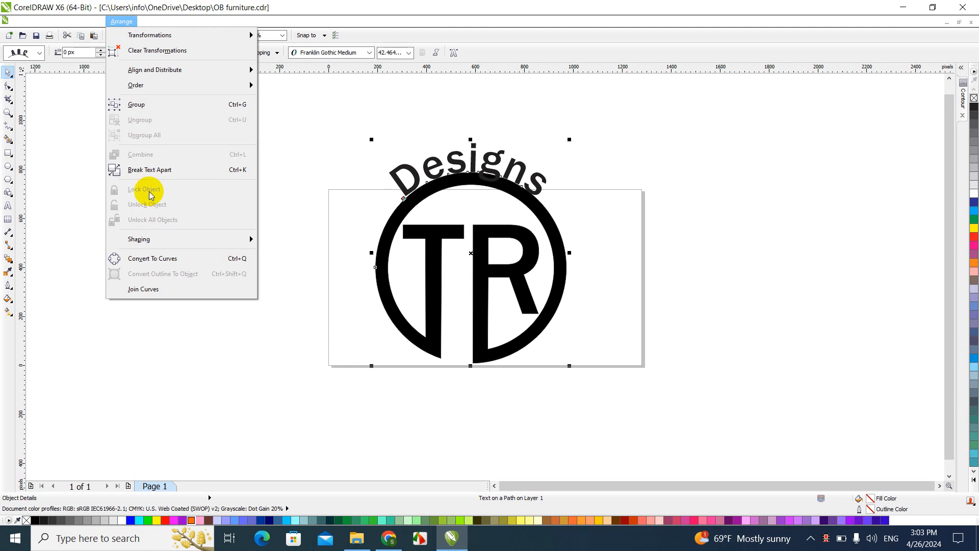
click(147, 173)
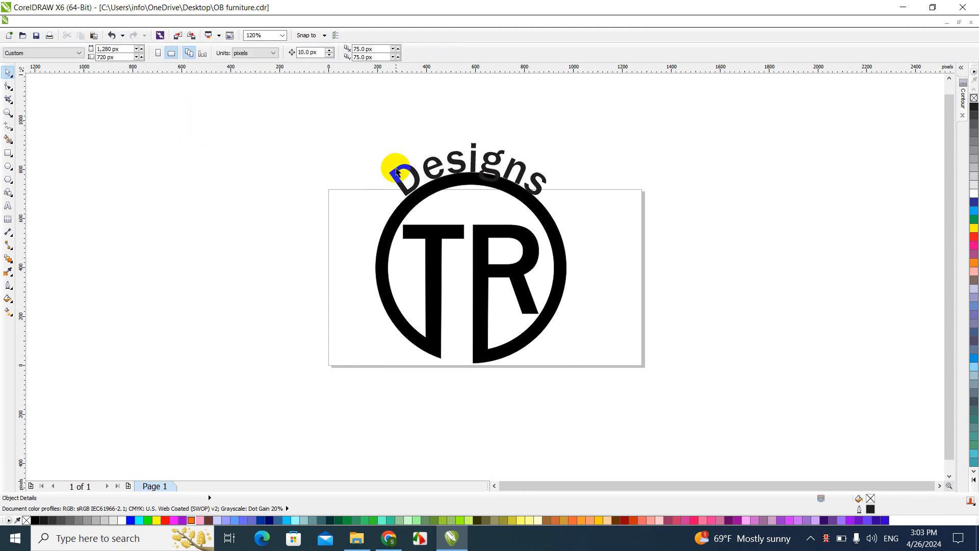
Step: Enlarge the arched "Designs" text to about 755 by 255 px, raise it above the ring and centre it horizontally on the logo
click(431, 164)
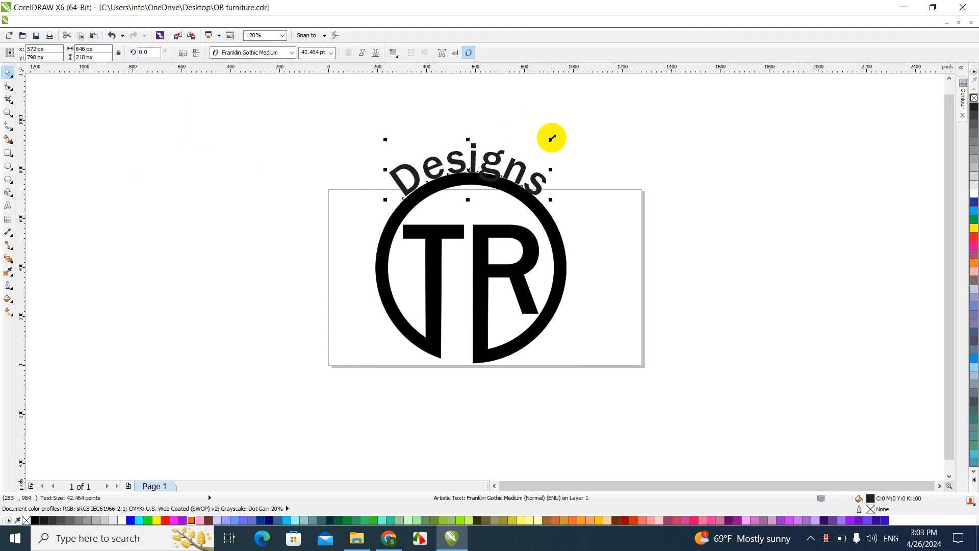
drag(551, 139, 577, 130)
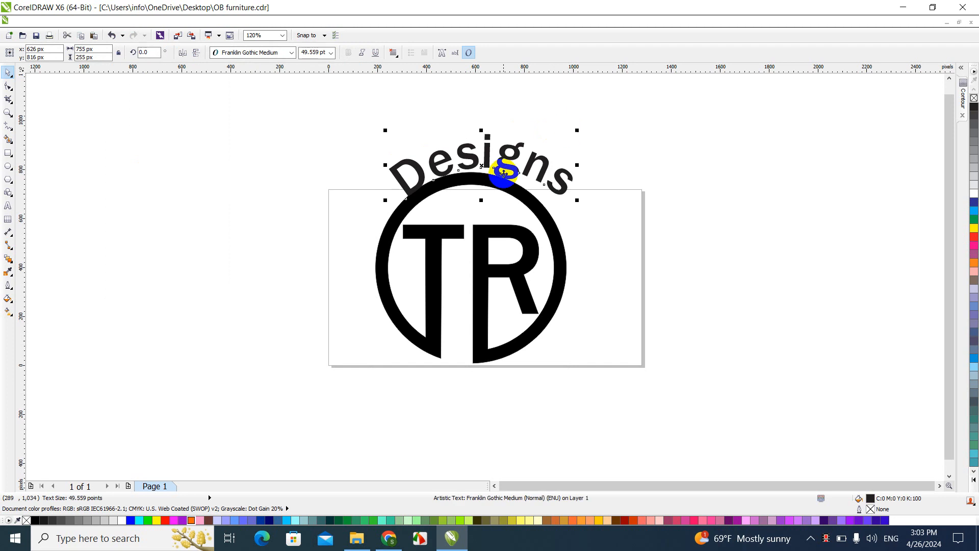
drag(503, 162, 498, 152)
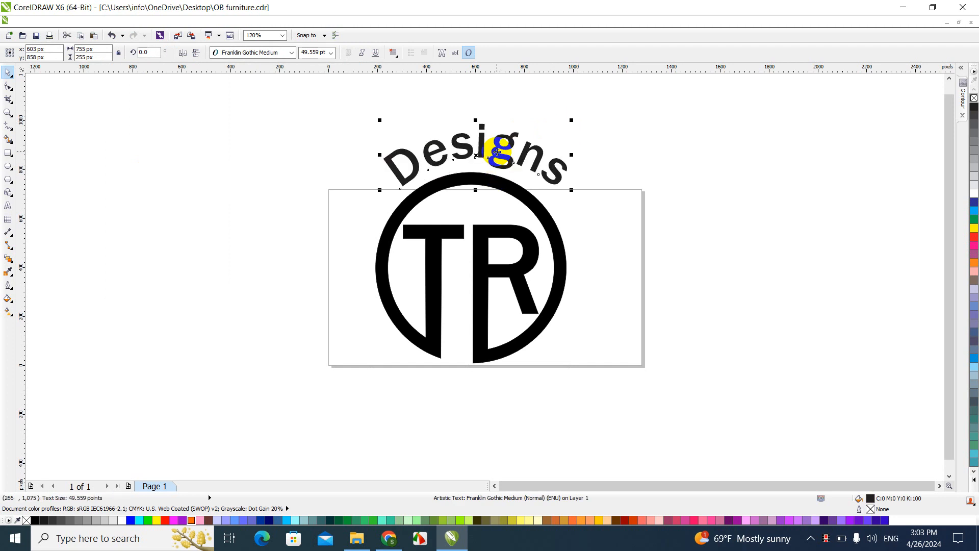
shift+click(483, 188)
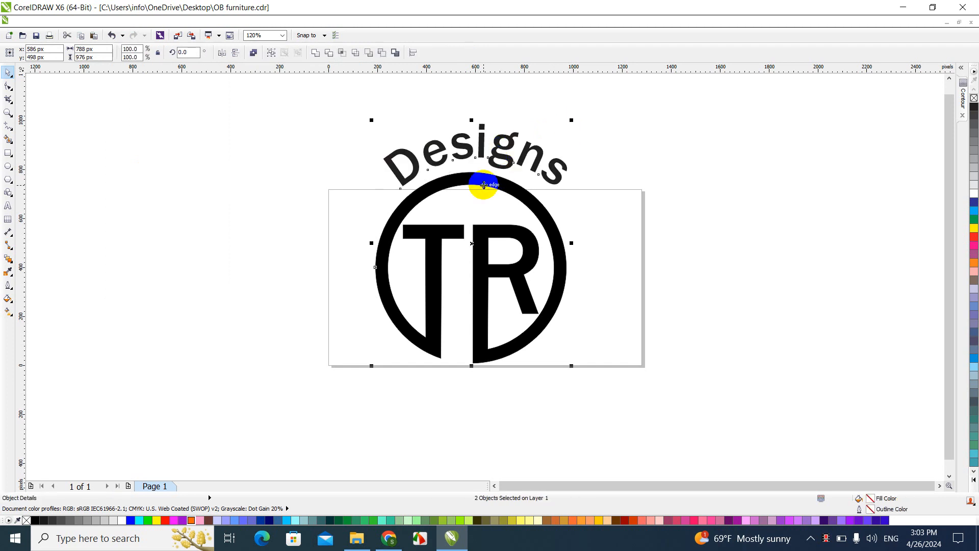
key(c)
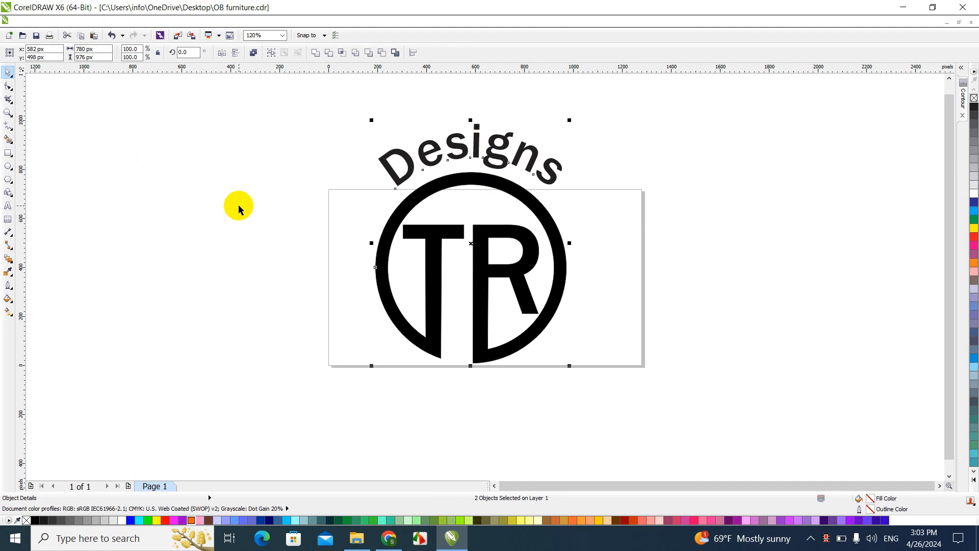
click(238, 209)
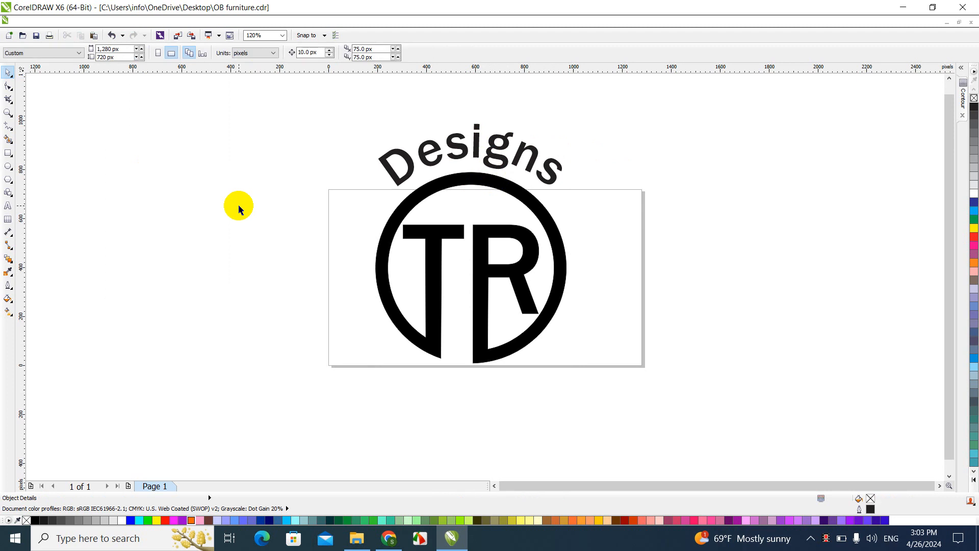
Step: Undo the curved text changes back to the straight "Designs" text and move it just below the ring
click(409, 167)
key(ctrl+z)
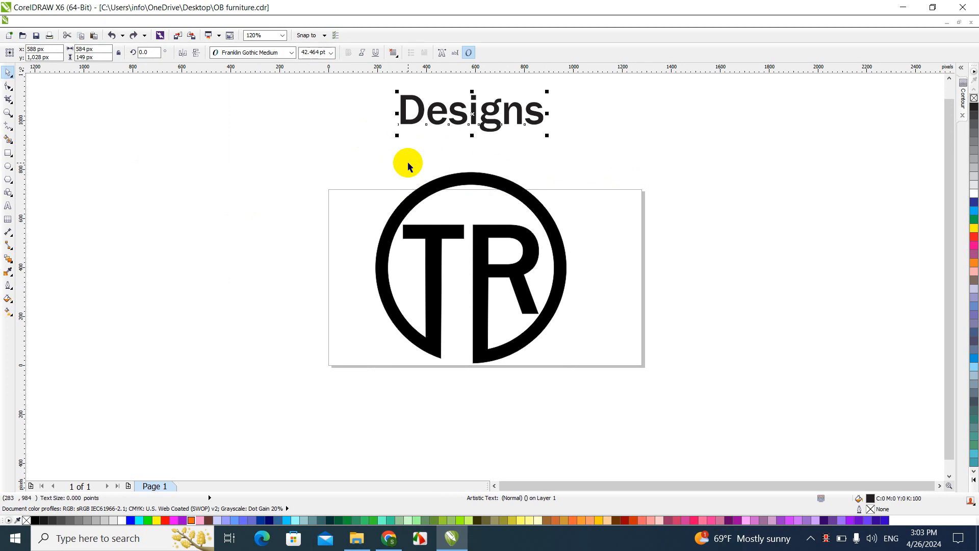
drag(444, 108, 442, 379)
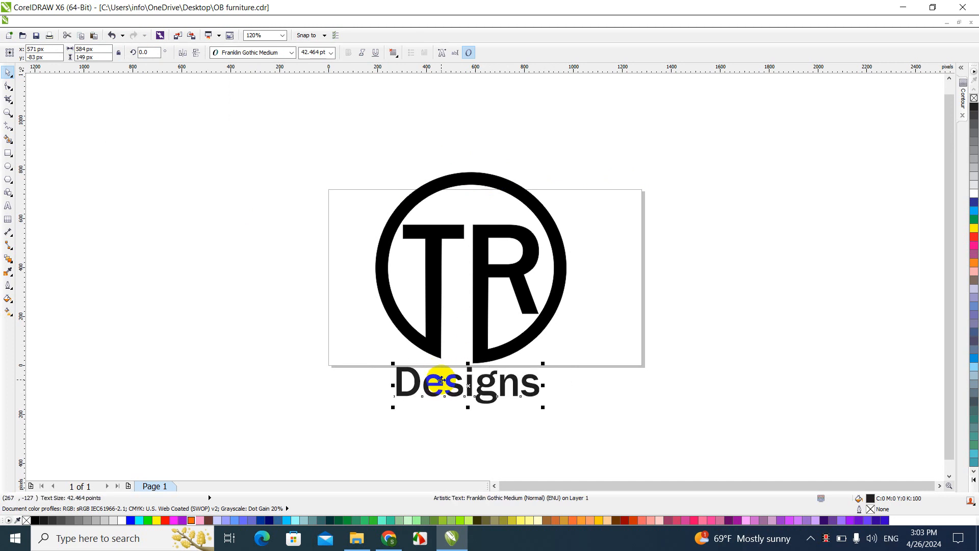
Step: Draw a circle over the ring and enlarge it to about 784 px in diameter to match the ring's outer edge
click(10, 165)
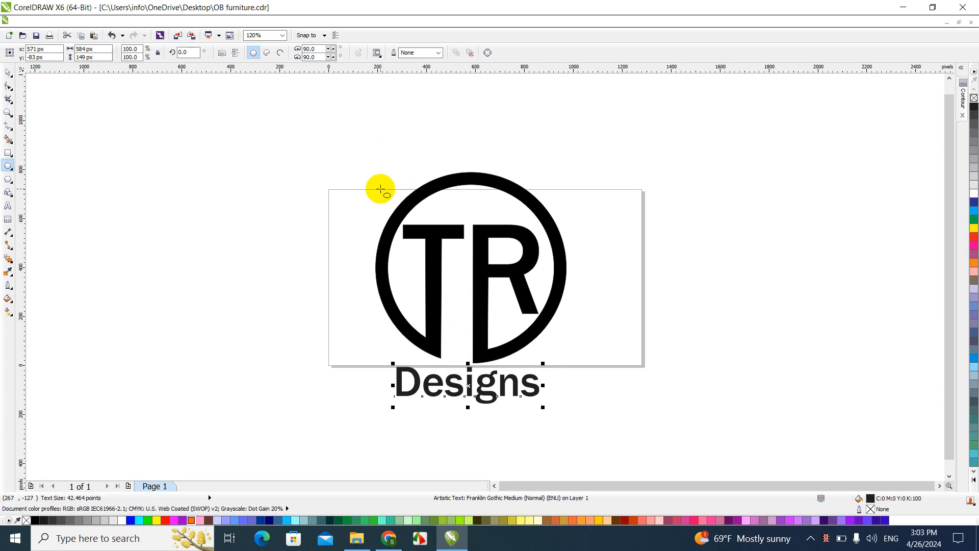
drag(380, 189, 562, 370)
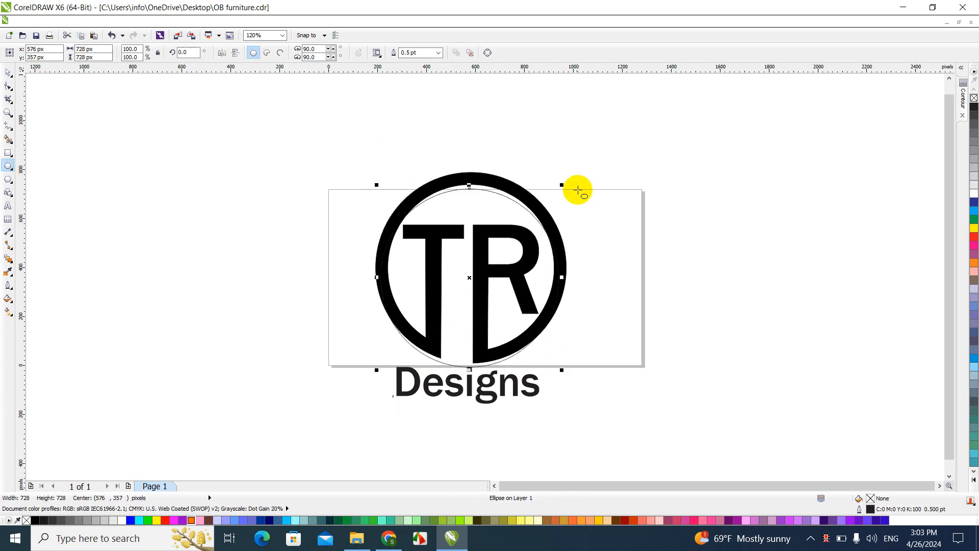
drag(563, 185, 570, 169)
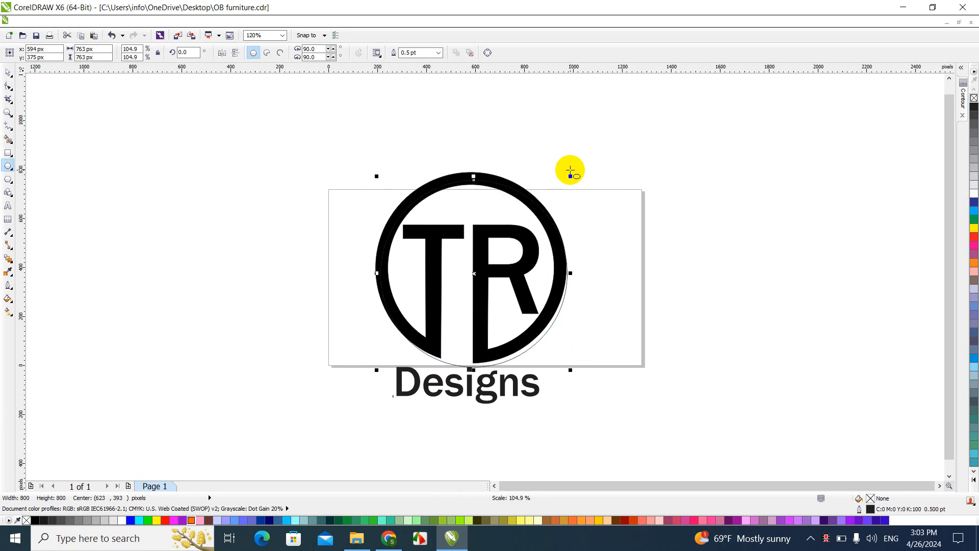
drag(375, 175, 371, 162)
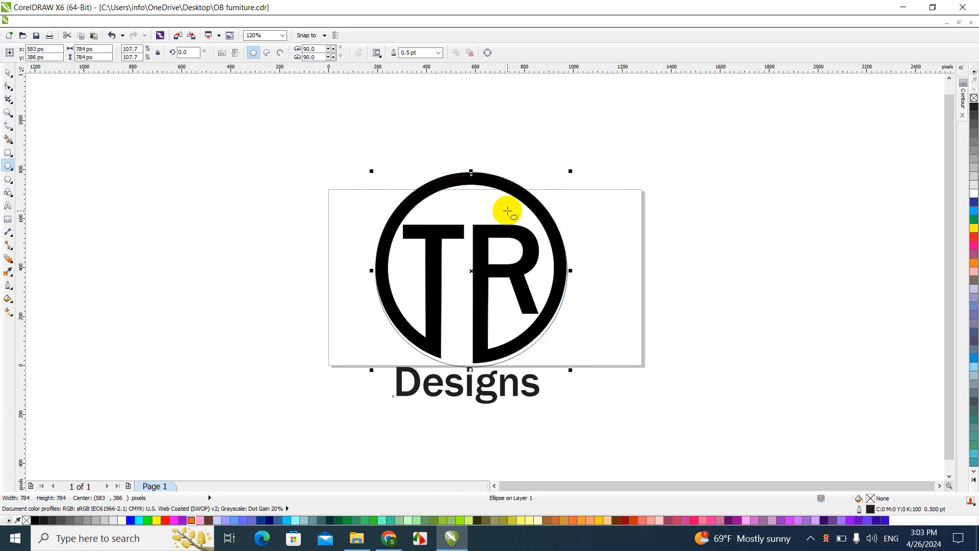
Step: Move the thin circle beside the logo, off the page's left edge, and place the "Designs" text beneath it
click(8, 77)
drag(460, 316, 239, 309)
drag(440, 383, 221, 391)
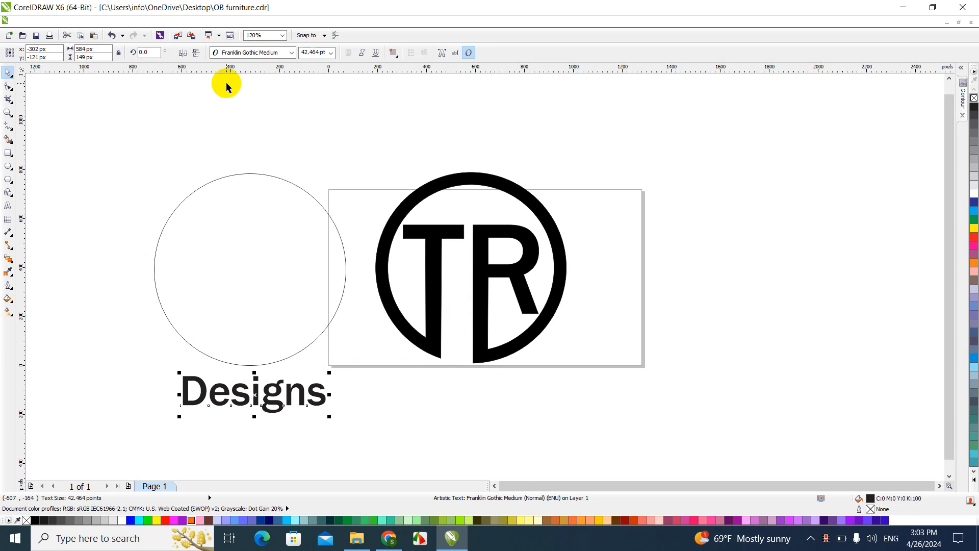
Step: Rotate the "Designs" text by 180 degrees
click(149, 52)
double_click(150, 53)
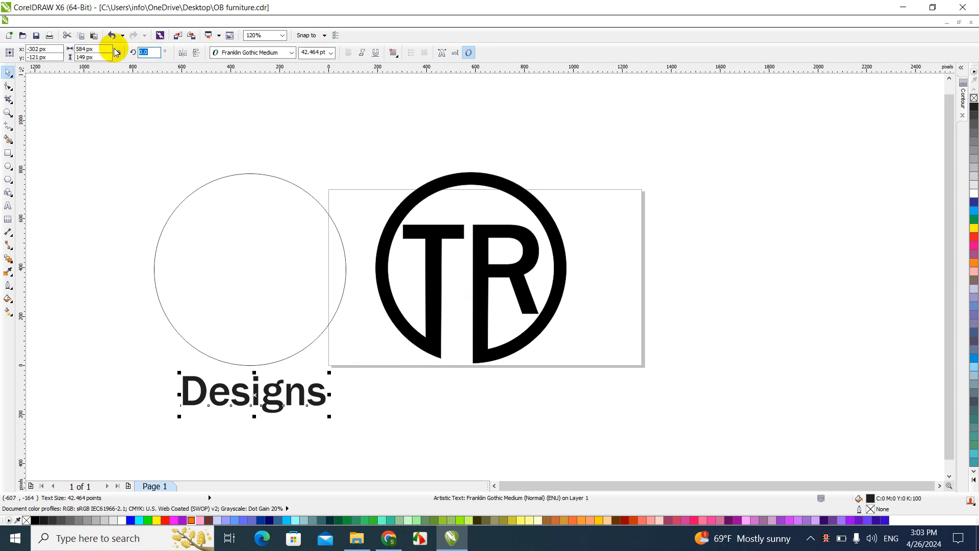
key(Return)
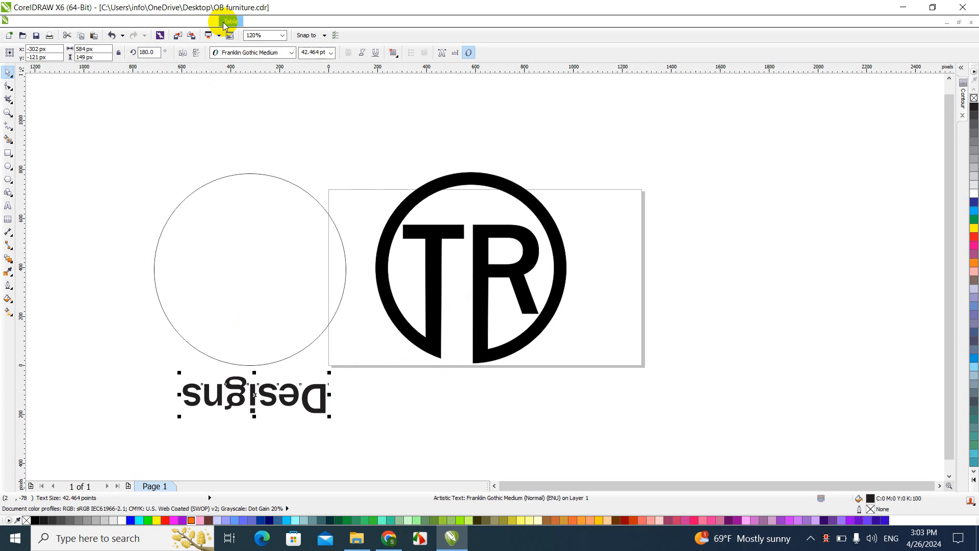
Step: Try to fit the "Designs" text along the circle's lower arc at a 113 px offset, and undo it
click(207, 21)
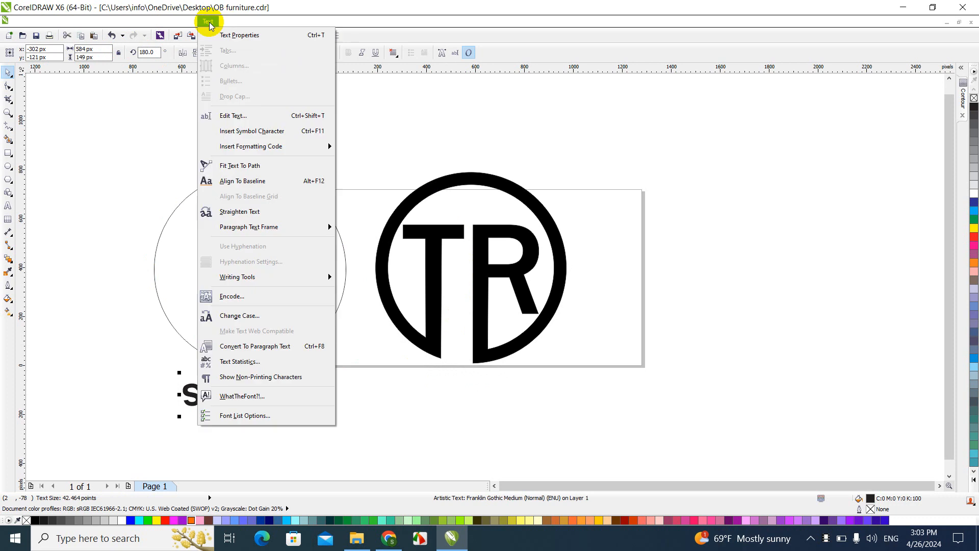
click(225, 166)
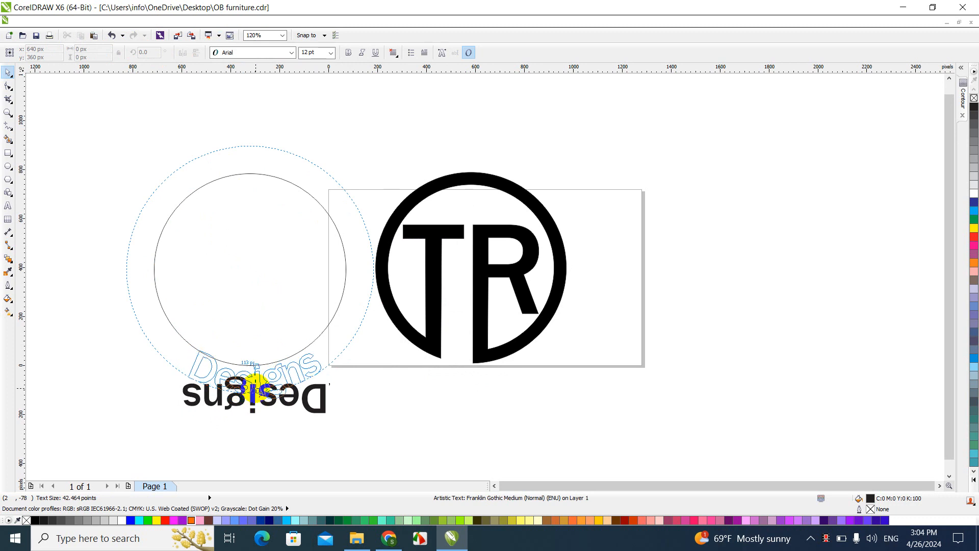
click(254, 390)
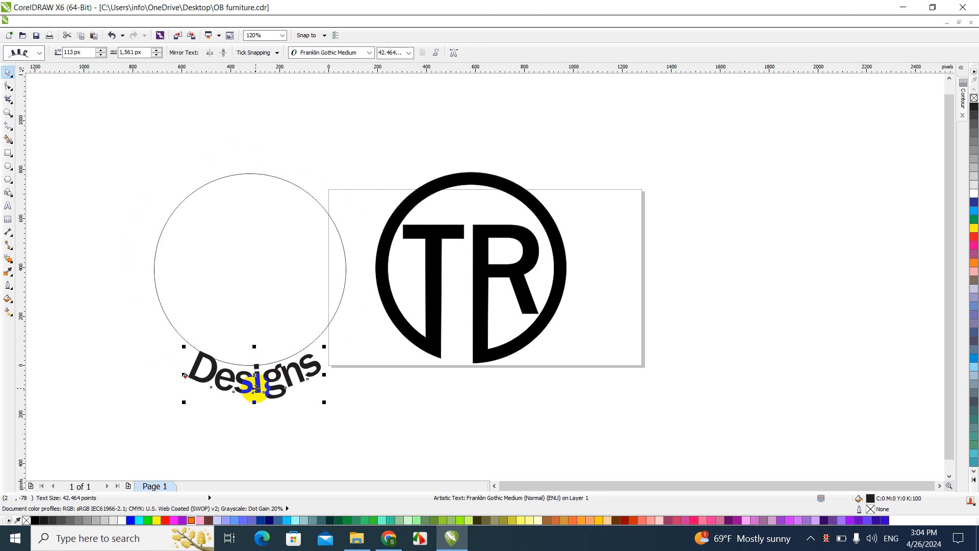
key(ctrl+z)
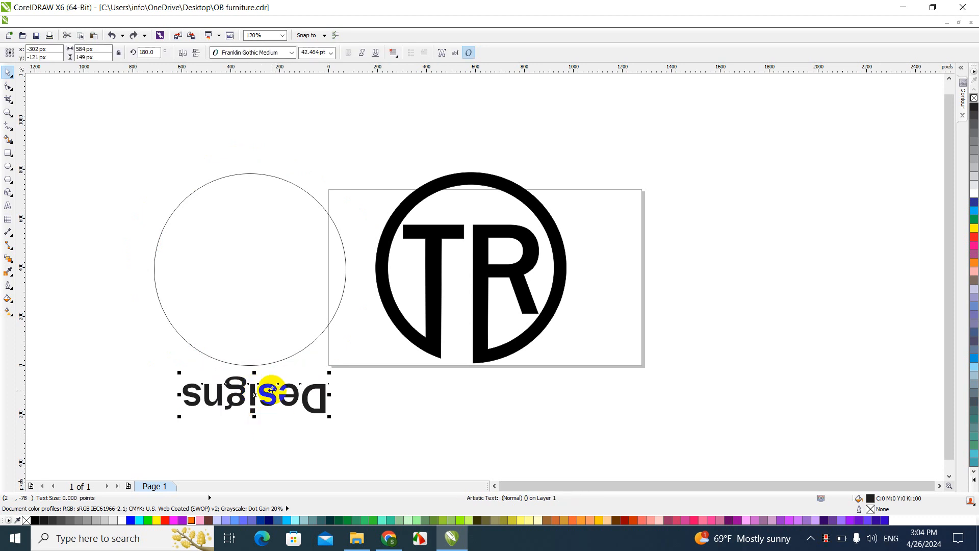
Step: Insert spaces between the letters of "Designs" to widen the text to about 849 px
double_click(201, 395)
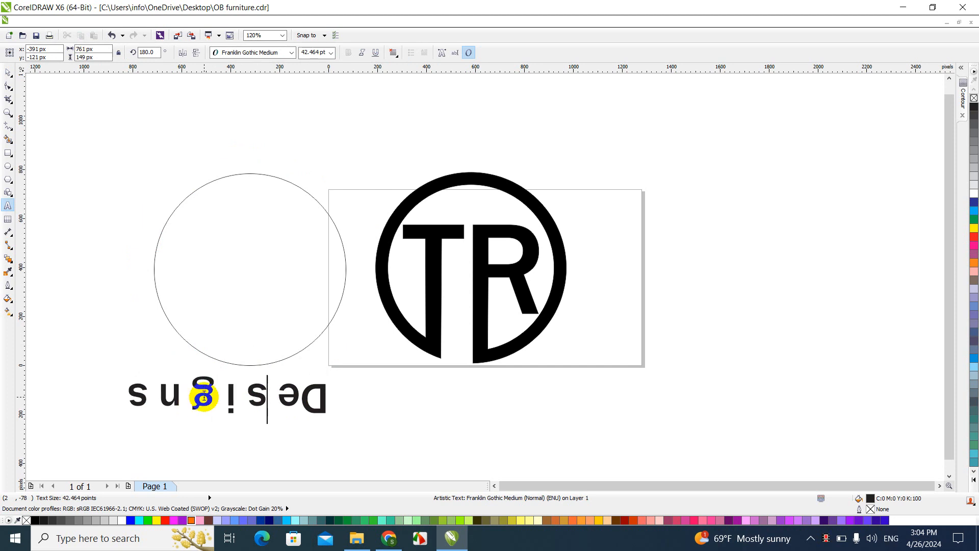
key(Left)
key(Left)
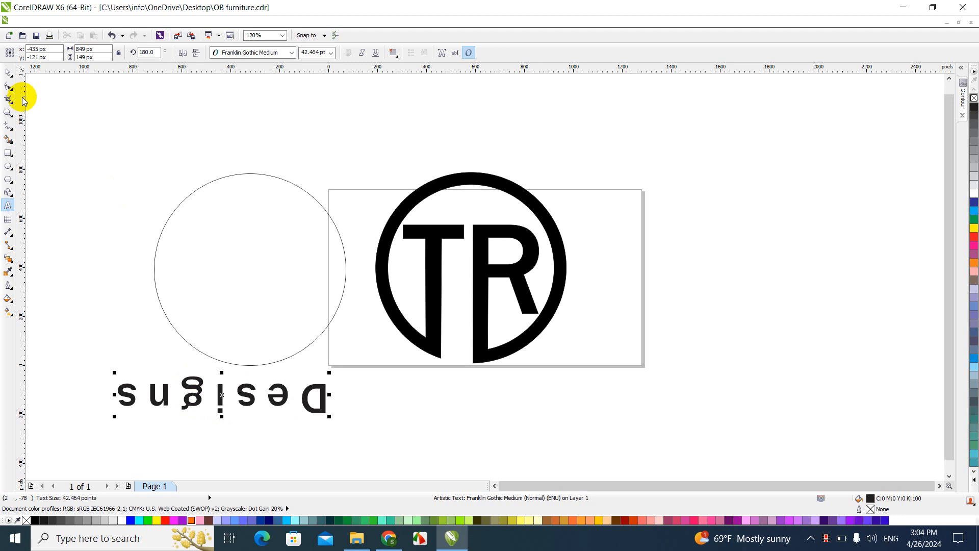
click(9, 74)
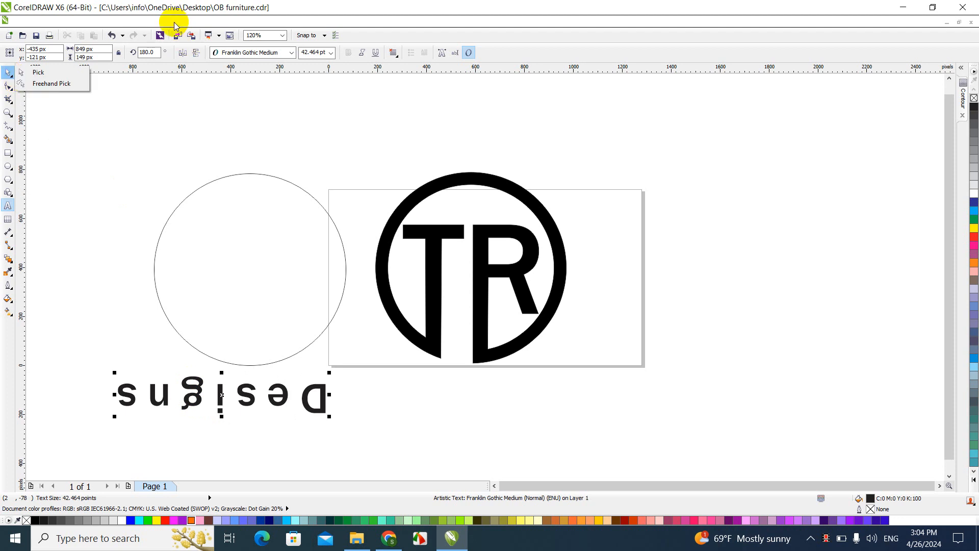
Step: Fit the spaced "Designs" text to the circle's lower arc, reading upright at an offset of about 75 px
click(207, 22)
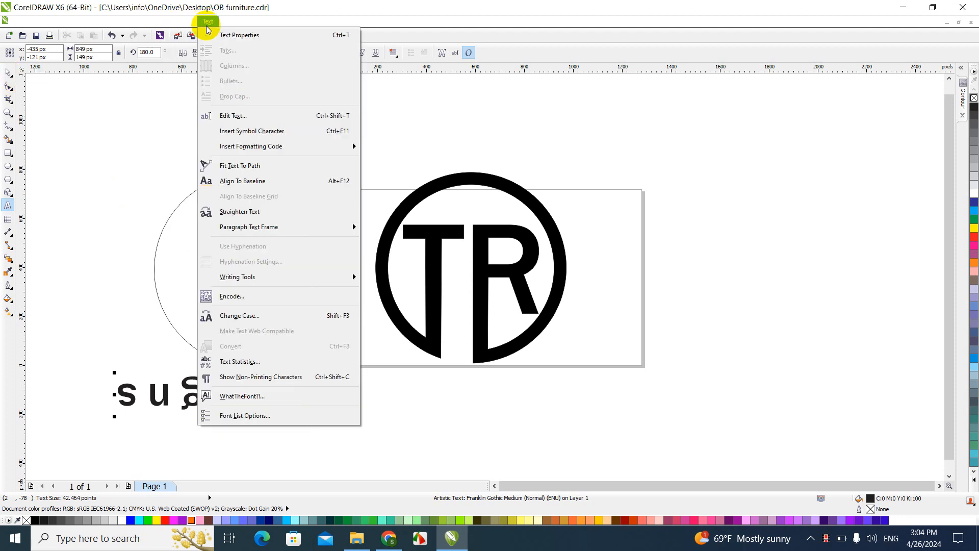
click(242, 165)
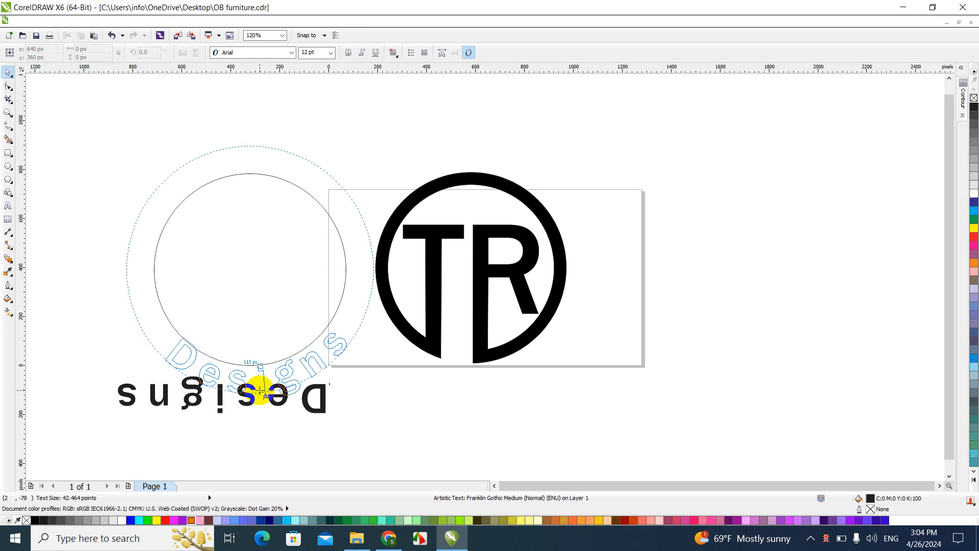
drag(254, 392, 259, 384)
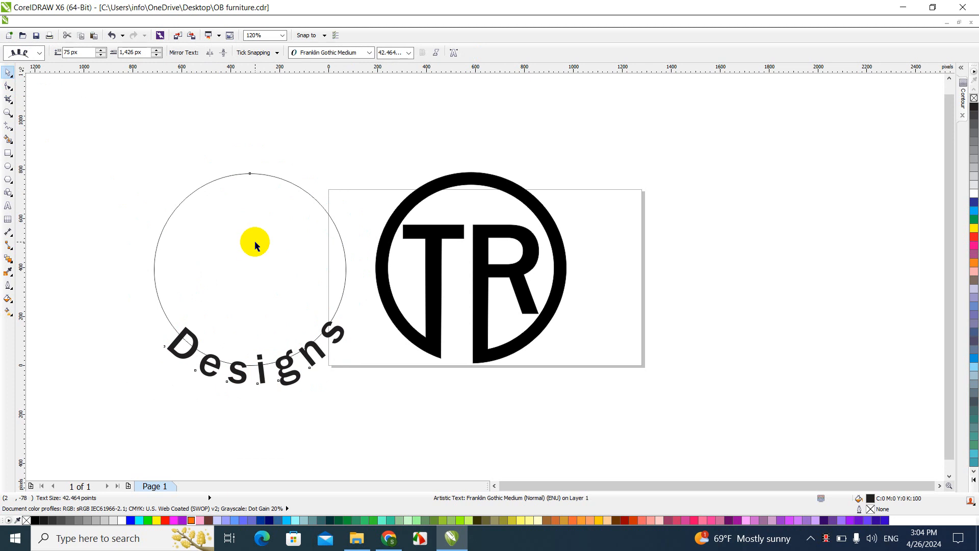
Step: Break the curved "Designs" text apart from its circle and delete the circle
click(109, 21)
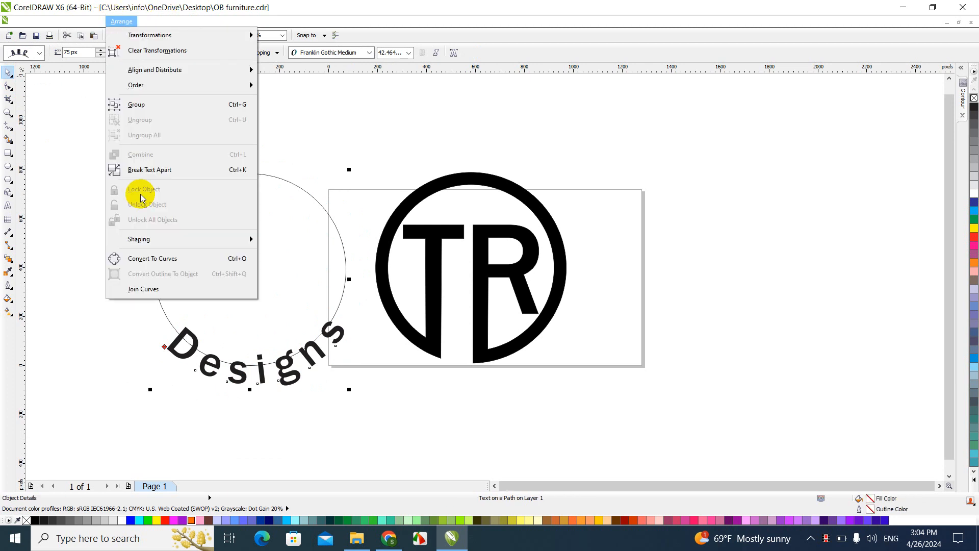
click(136, 168)
click(142, 177)
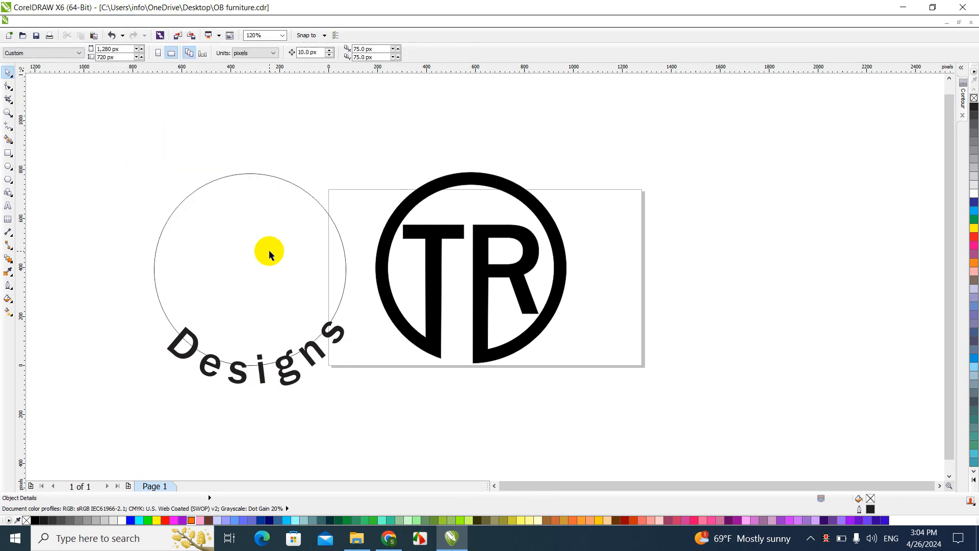
click(269, 250)
key(Delete)
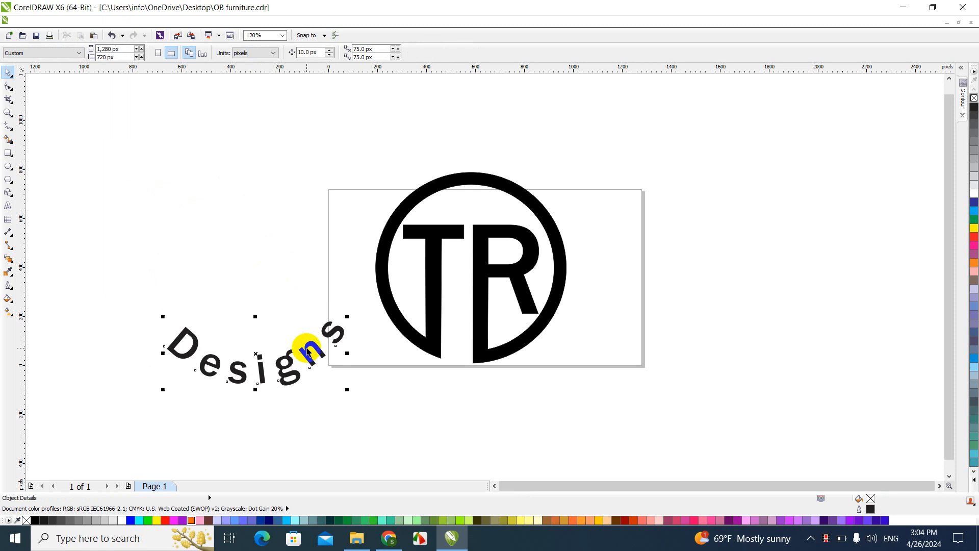
Step: Move the curved "Designs" text just beneath the TR ring and centre it horizontally on the ring
drag(307, 352, 526, 357)
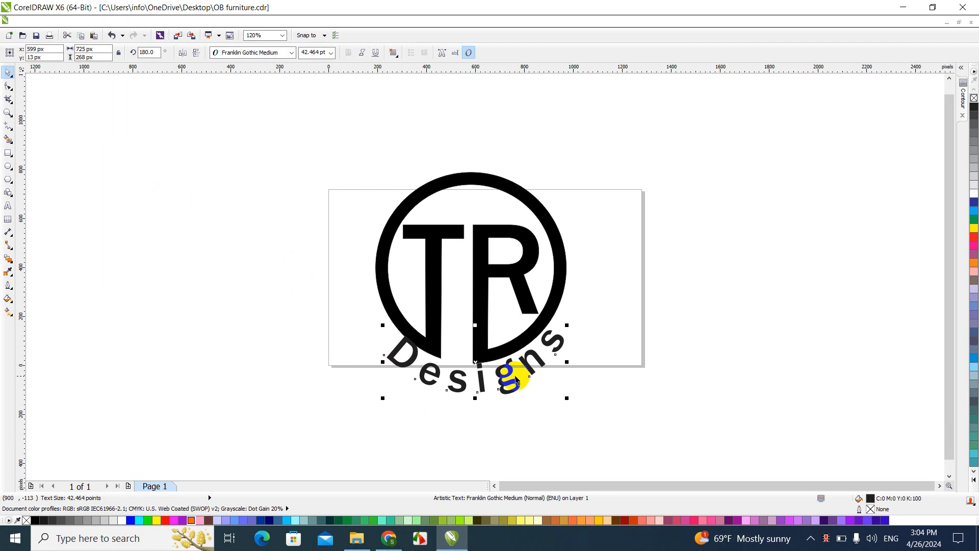
drag(511, 375, 511, 382)
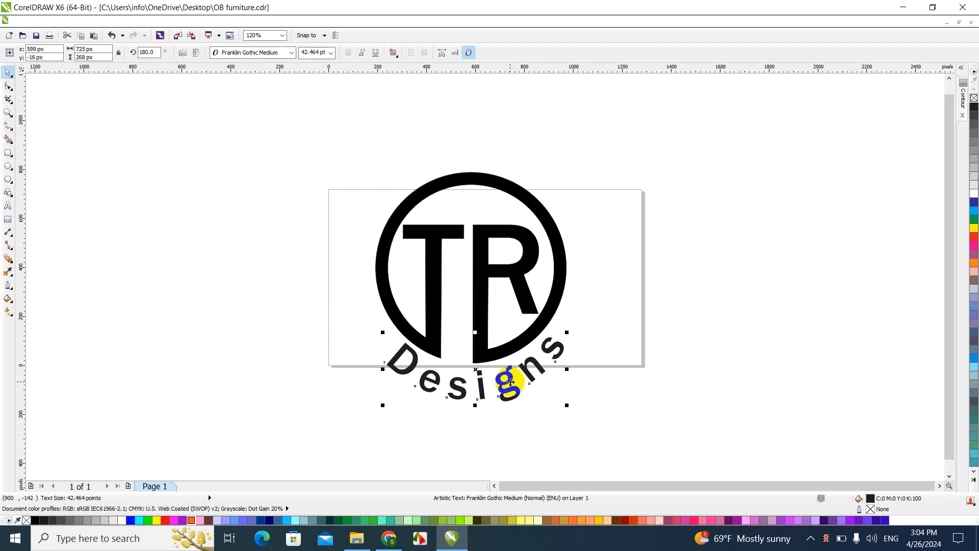
shift+click(484, 302)
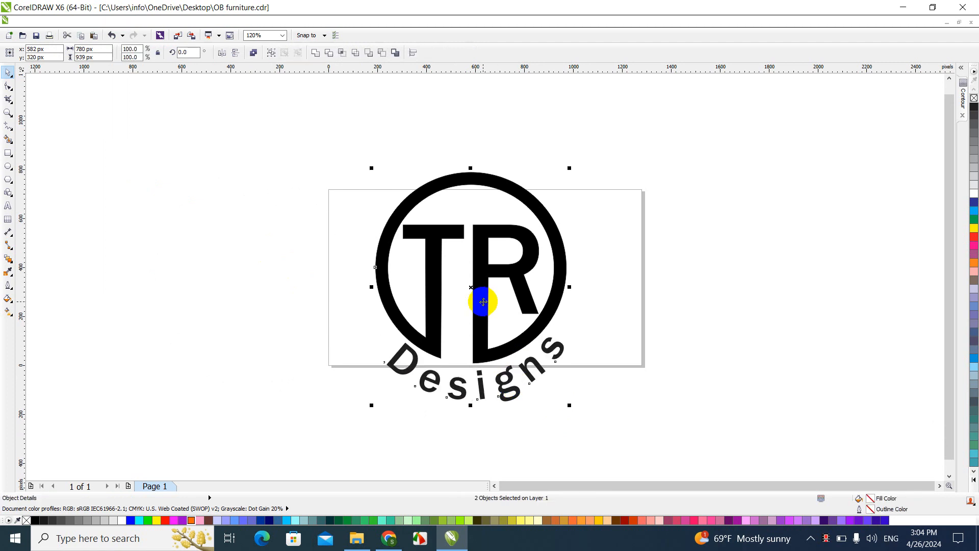
click(499, 448)
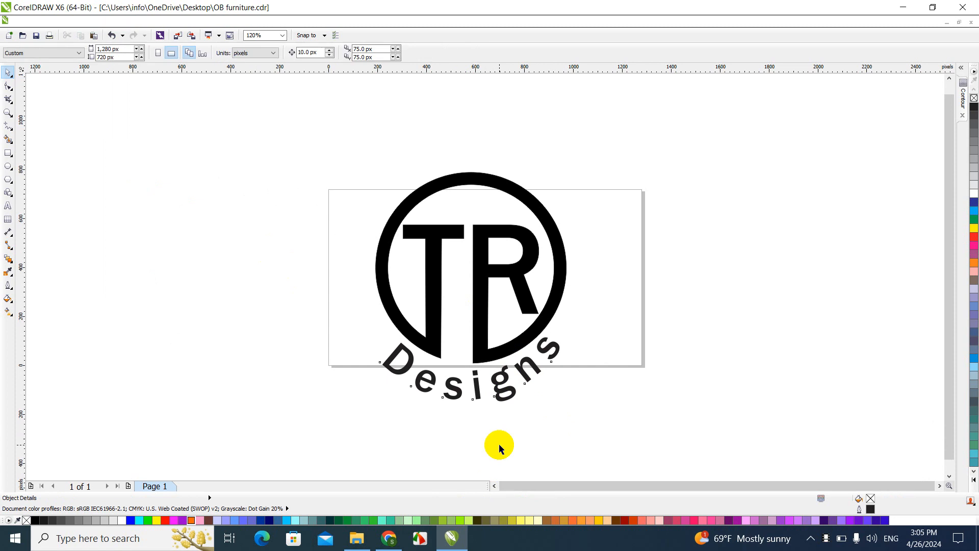
Step: Weld the curved "Designs" text and the TR ring into a single curve object
click(479, 386)
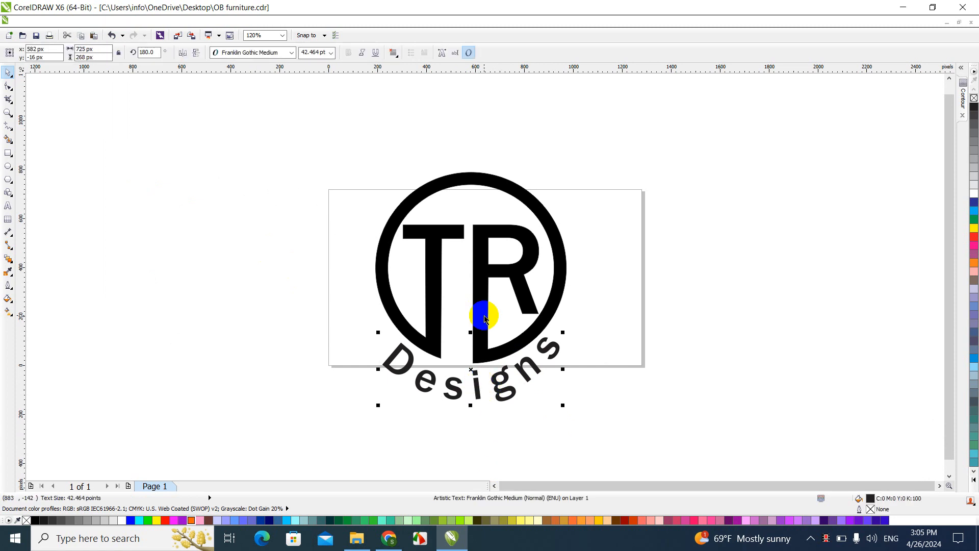
shift+click(484, 319)
click(315, 54)
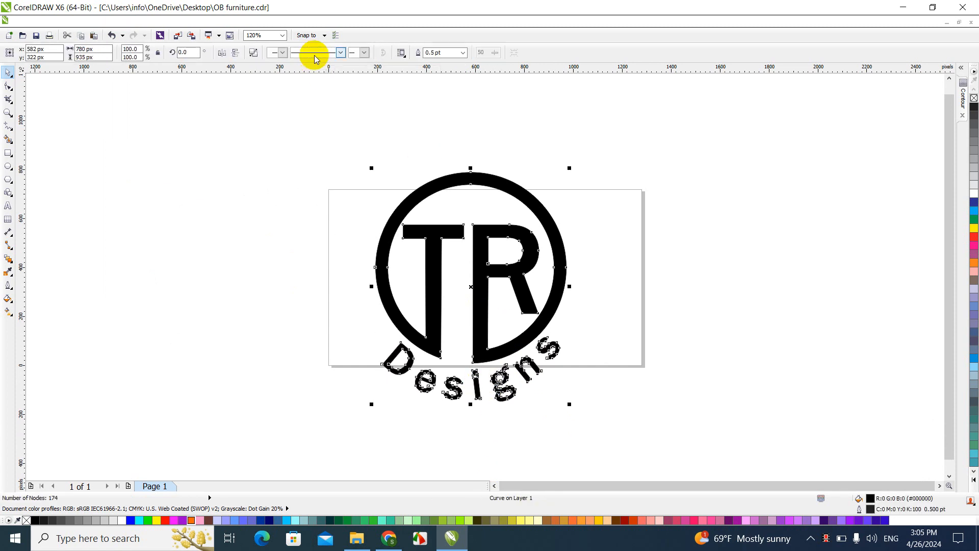
click(322, 263)
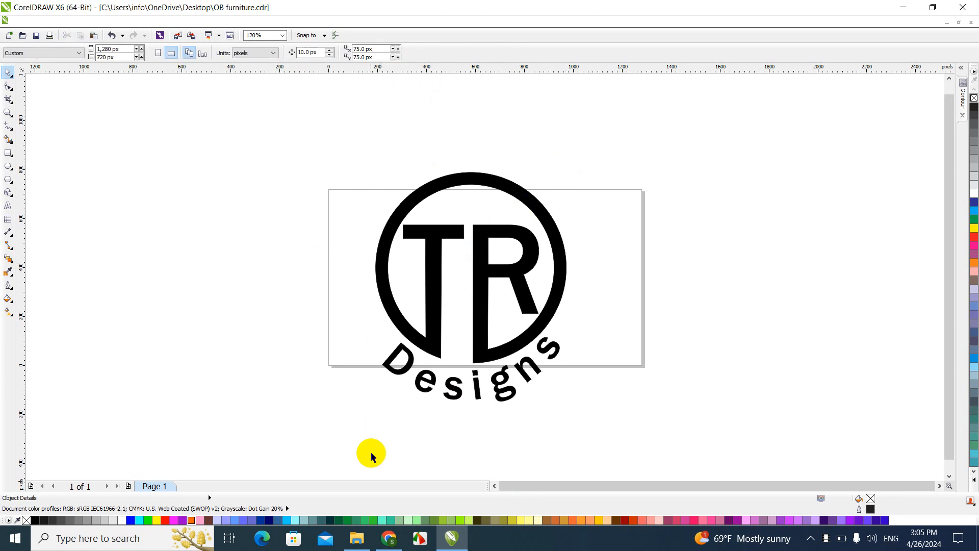
Step: Copy the GoodFon riveted gold plate image from the Chrome search results and paste it into the CorelDRAW drawing
click(388, 538)
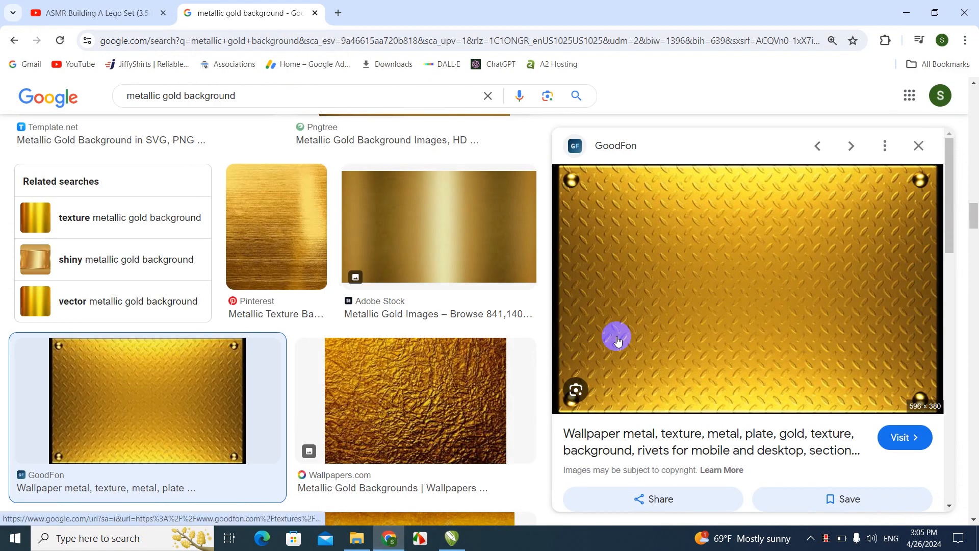
right_click(617, 340)
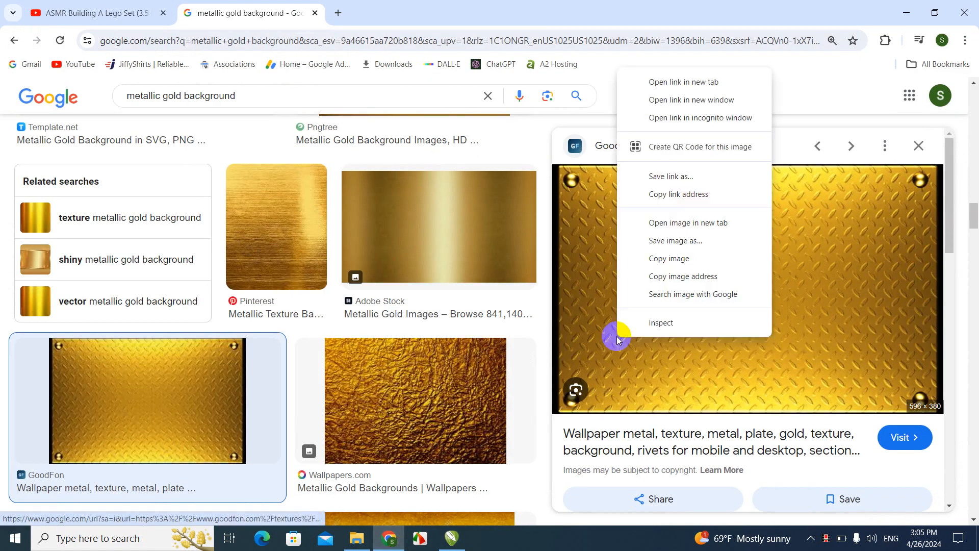
click(659, 258)
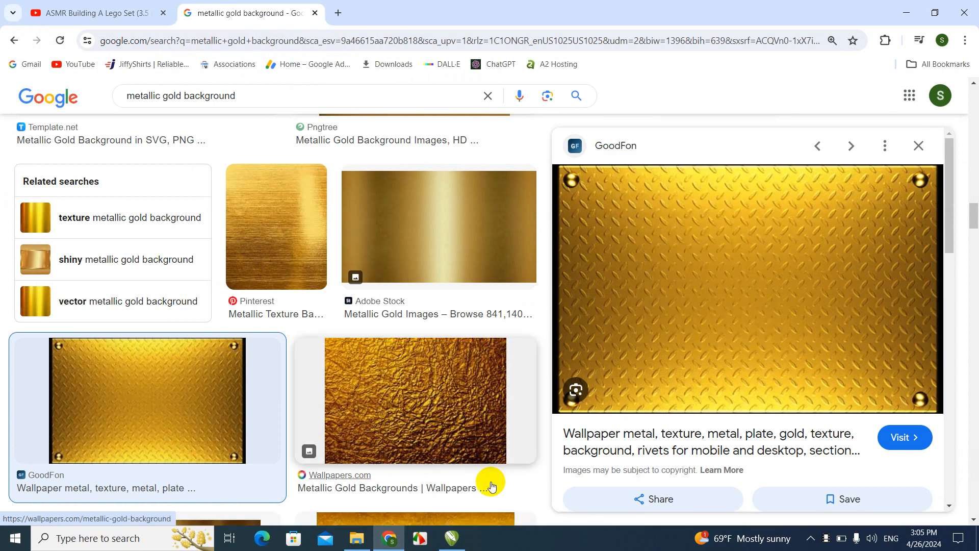
click(452, 538)
right_click(342, 452)
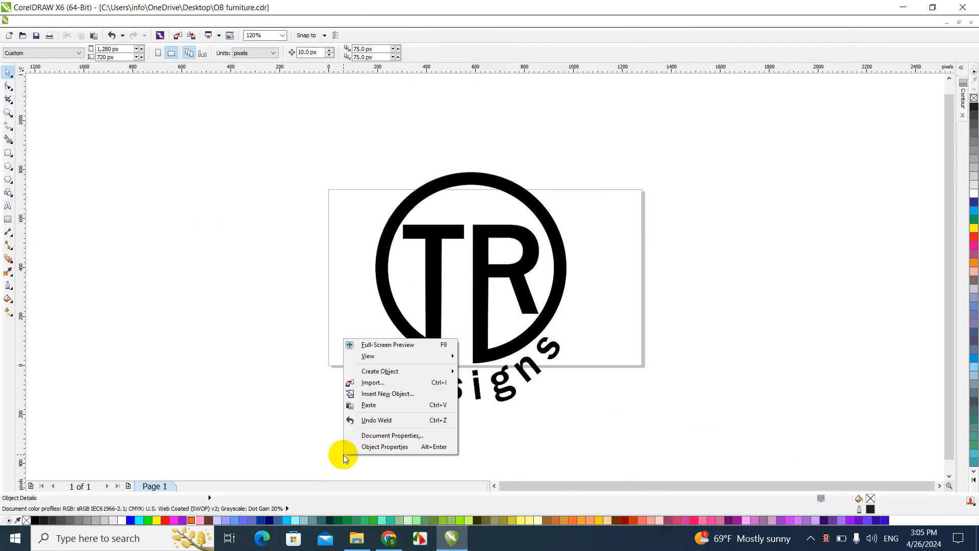
click(368, 405)
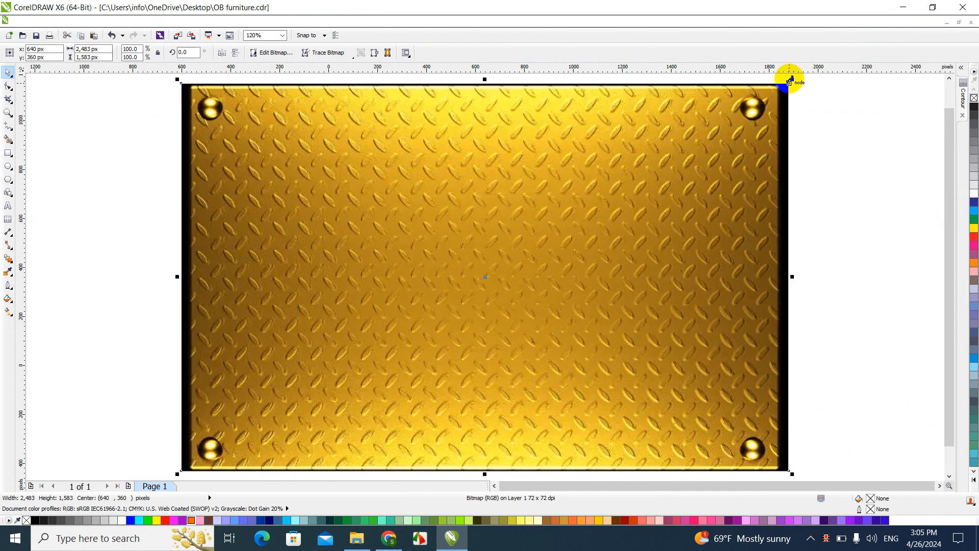
Step: Scale the gold plate image down to about 1,488 by 949 px and move it to the left of the page, partly over the logo
drag(794, 80, 545, 240)
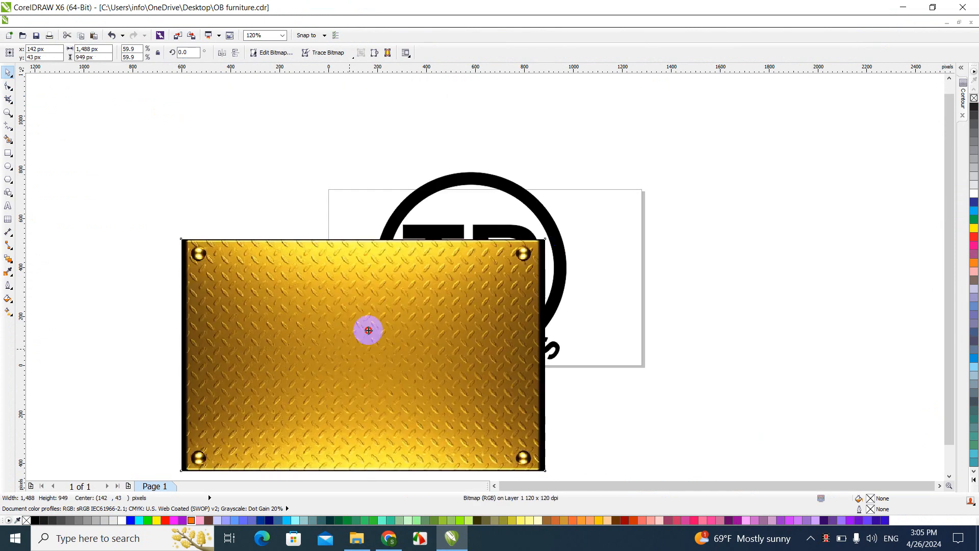
drag(367, 330, 276, 258)
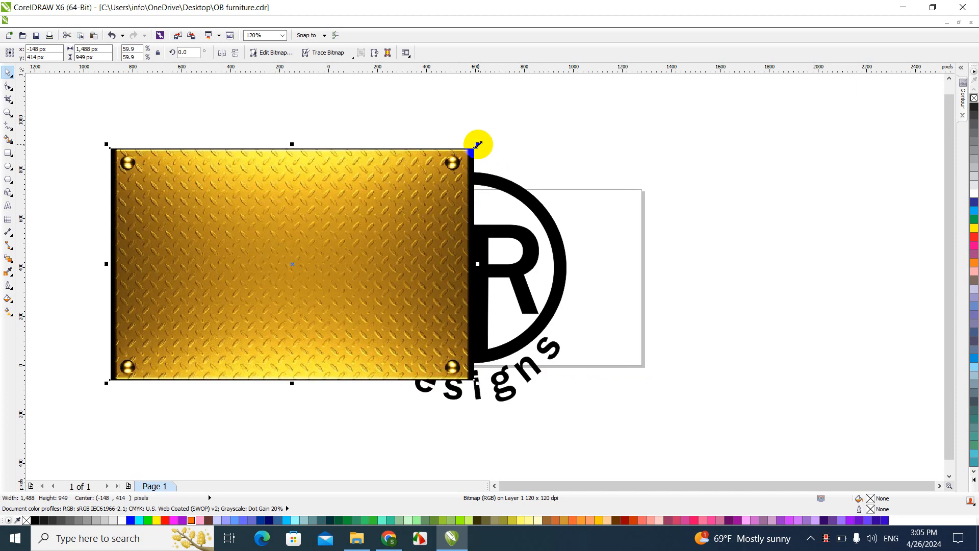
click(247, 430)
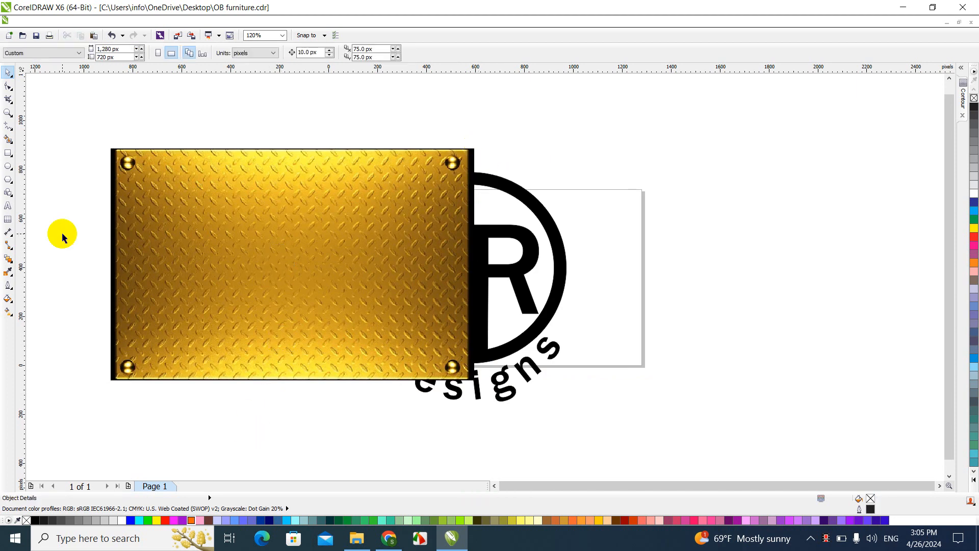
Step: Cut a rectangular opening of about 1,213 by 880 px out of the gold plate with a trimming rectangle, and delete the rectangle
click(8, 151)
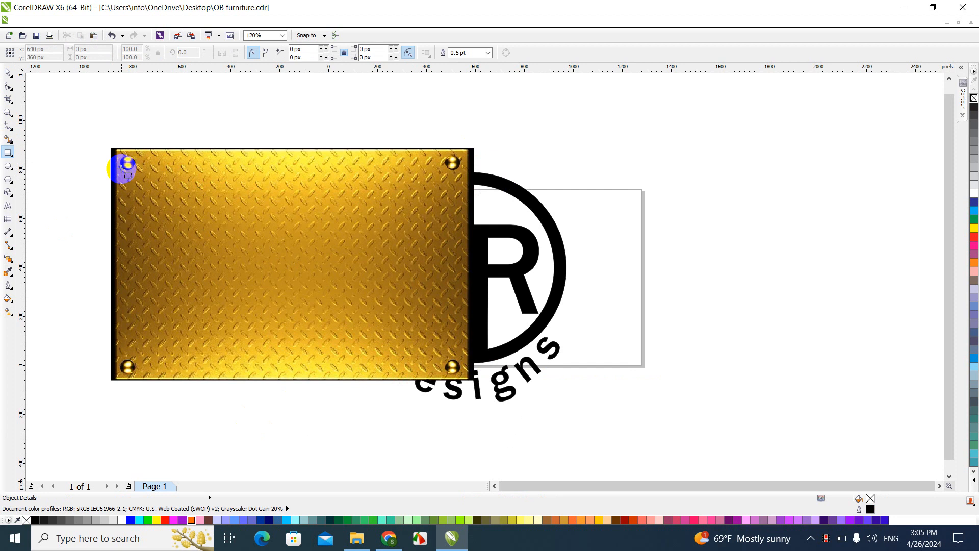
drag(142, 156, 439, 372)
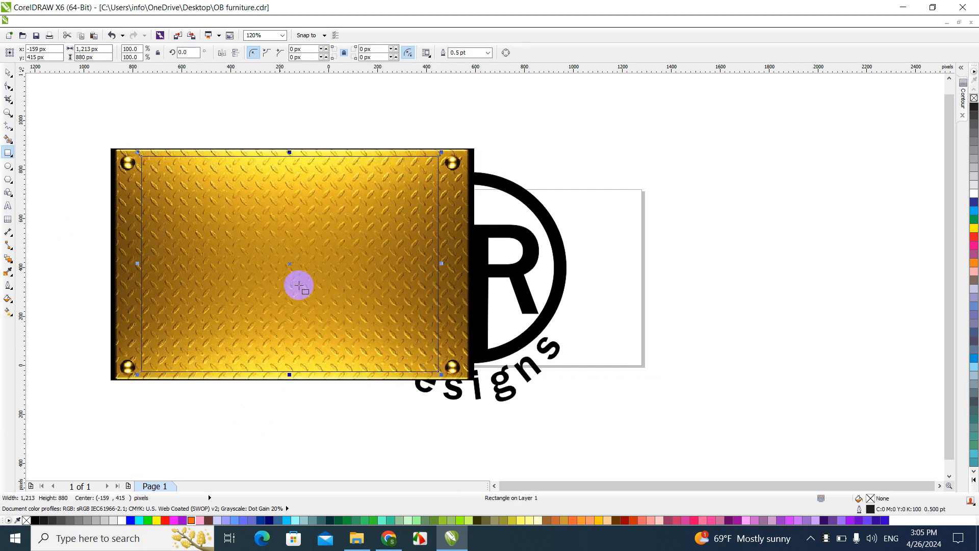
click(8, 72)
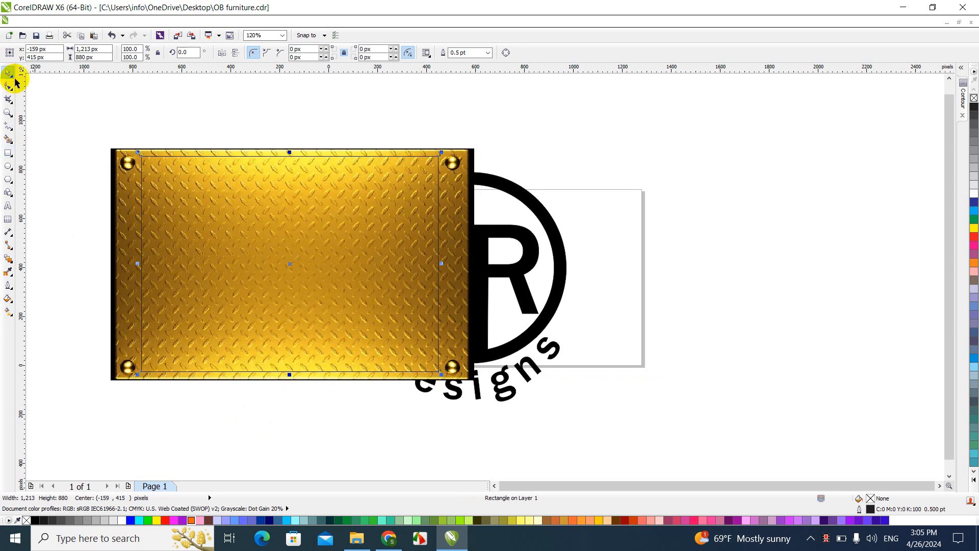
click(126, 218)
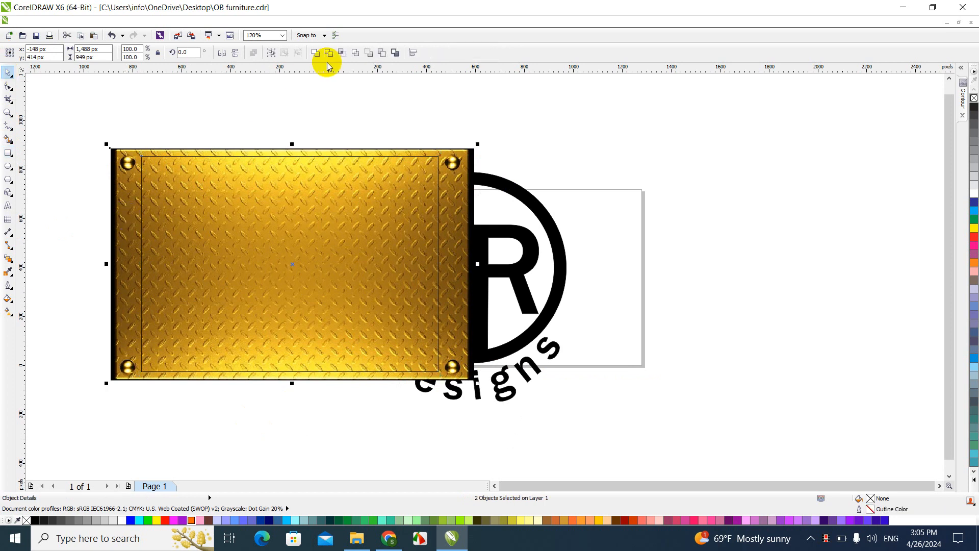
click(329, 54)
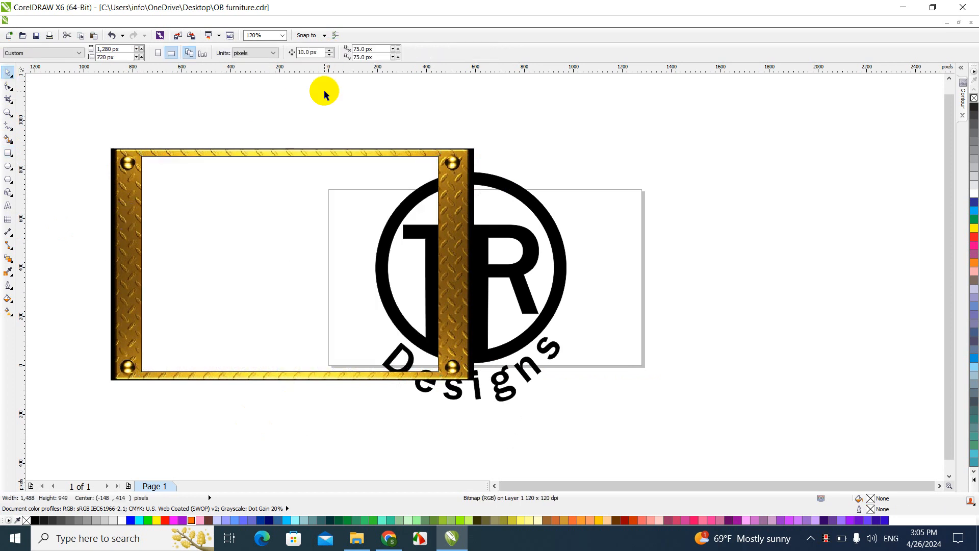
click(286, 273)
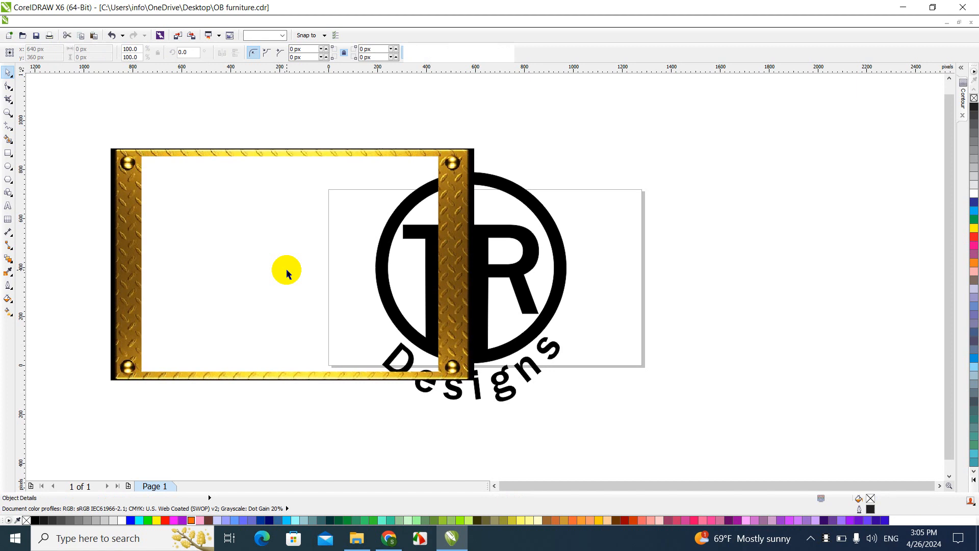
Step: Move the black logo into the gold frame's opening and scale it to about 709 by 851 px so it fits inside
click(386, 239)
drag(386, 238, 198, 212)
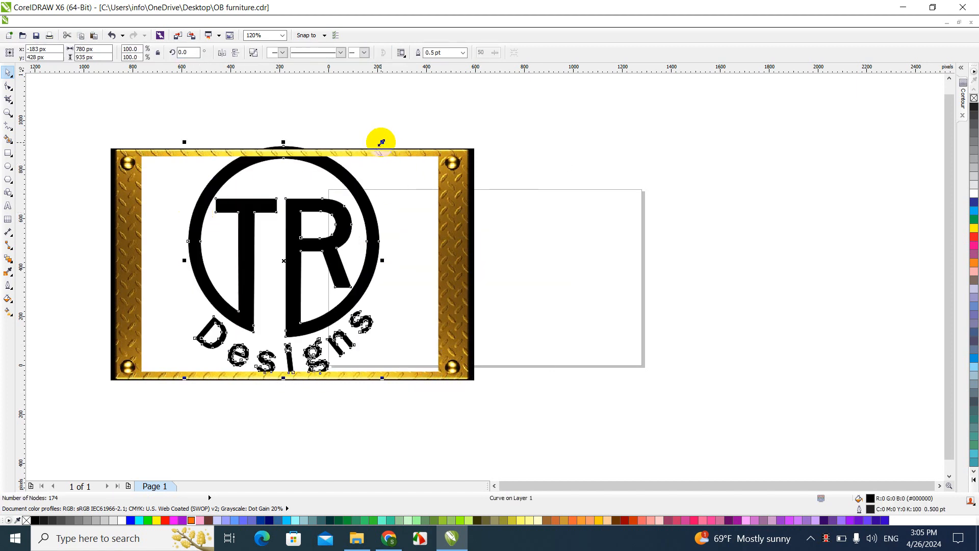
drag(382, 142, 365, 162)
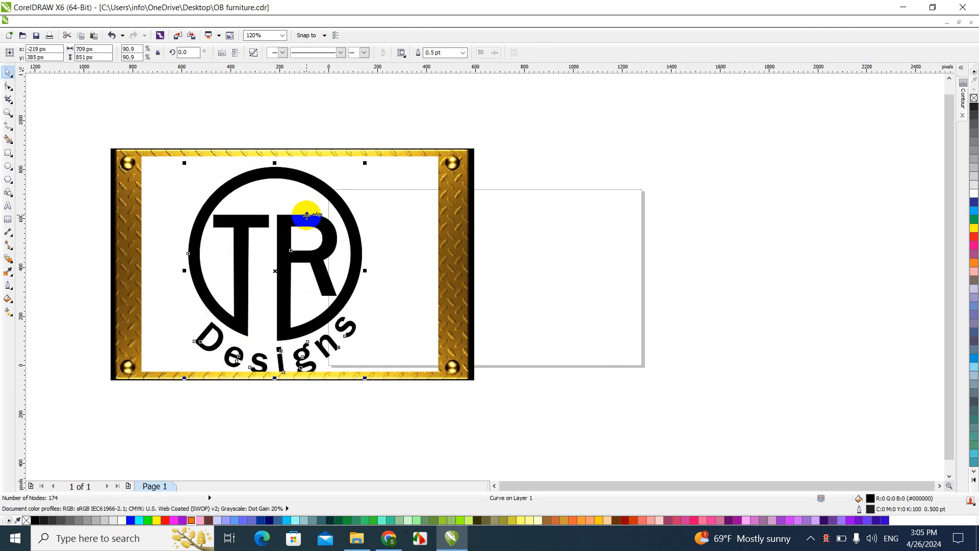
drag(306, 214, 313, 209)
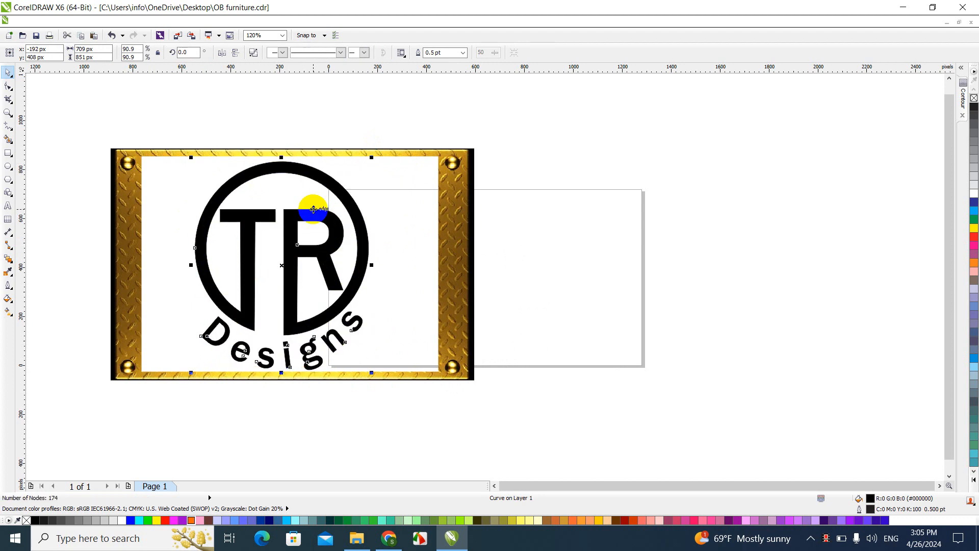
Step: Weld the logo with the gold frame bitmap so the logo takes on the gold texture
shift+click(301, 153)
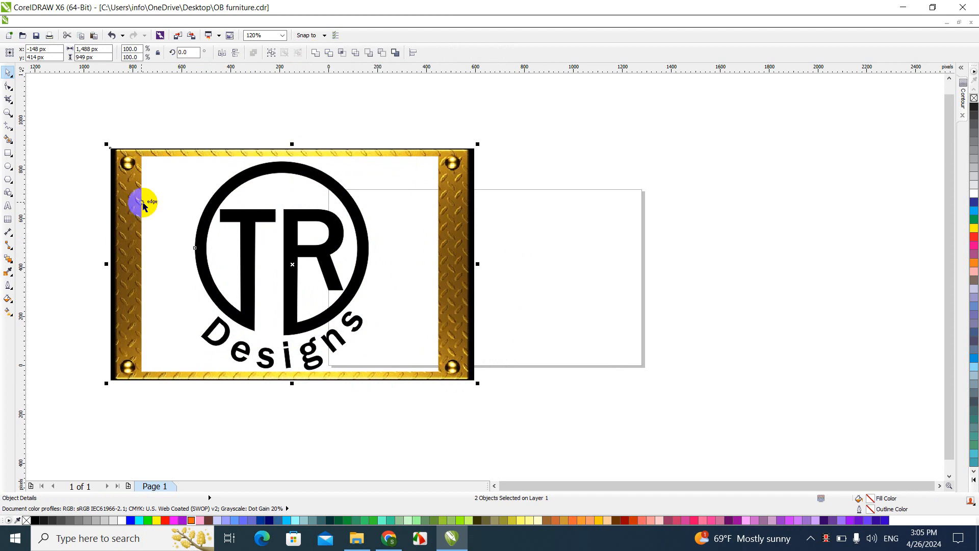
click(318, 56)
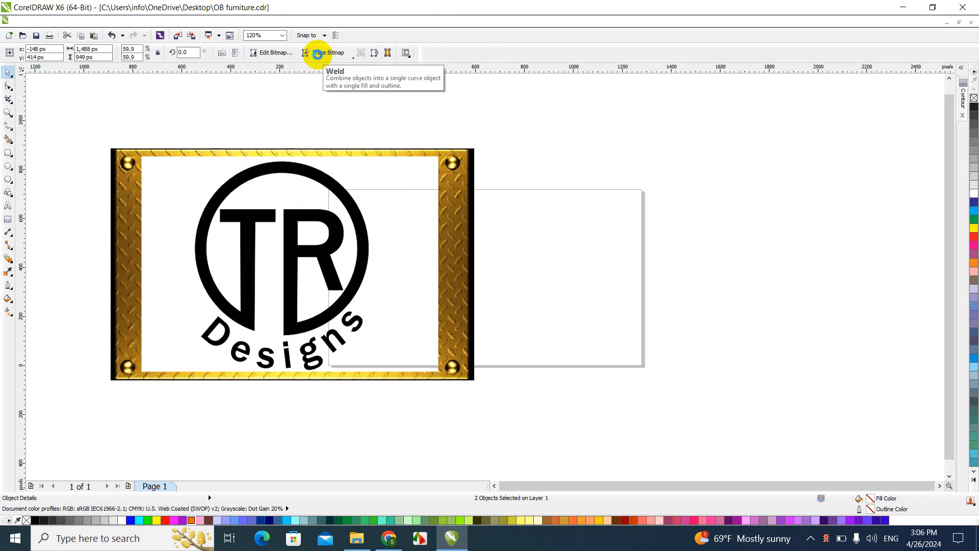
click(336, 411)
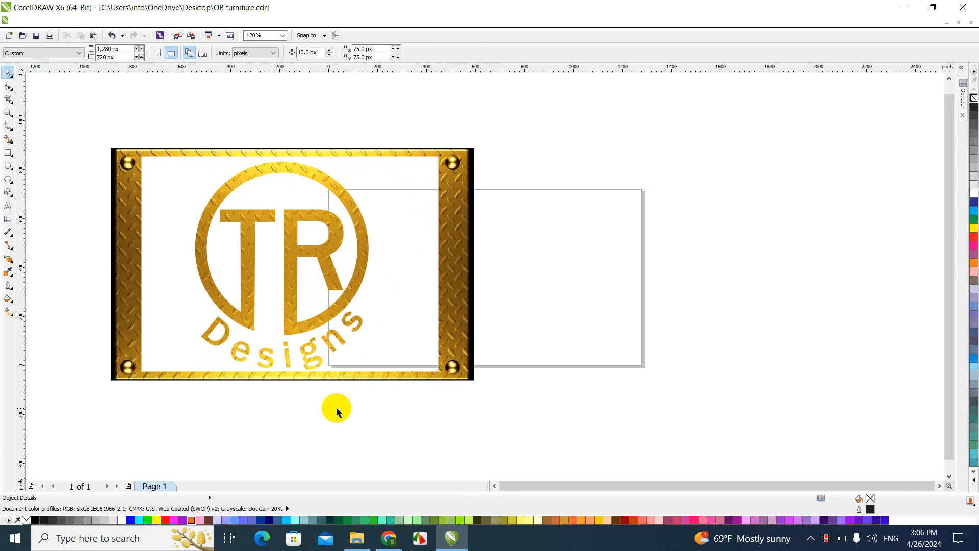
Step: Draw a rectangle about 1,622 by 123 px over the gold frame's top edge and trim that edge off the bitmap
click(8, 153)
mouse_move(82, 129)
mouse_down()
mouse_move(234, 147)
mouse_move(461, 139)
mouse_move(480, 160)
mouse_up()
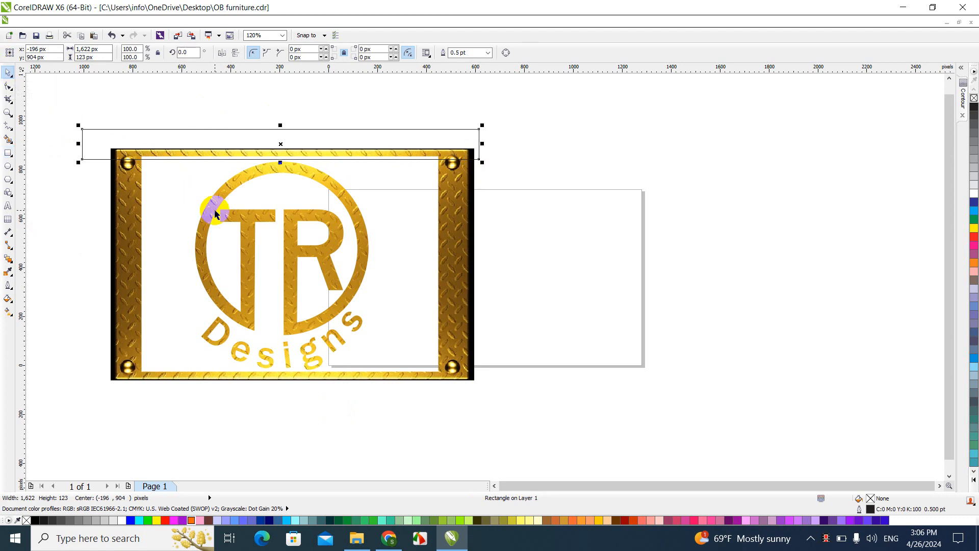
shift+click(215, 214)
click(328, 53)
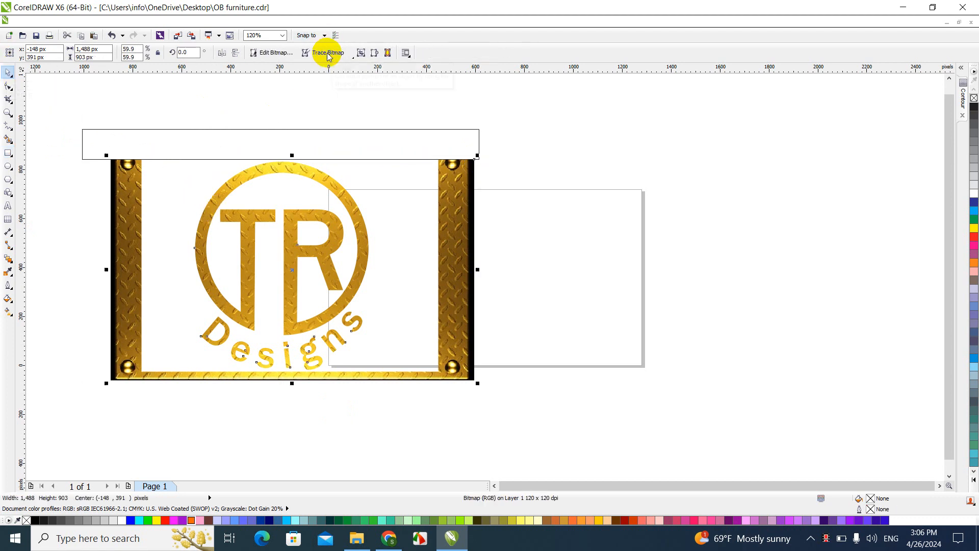
Step: Move the trimming rectangle over the gold frame's bottom edge and trim that edge off the bitmap
drag(334, 138, 337, 377)
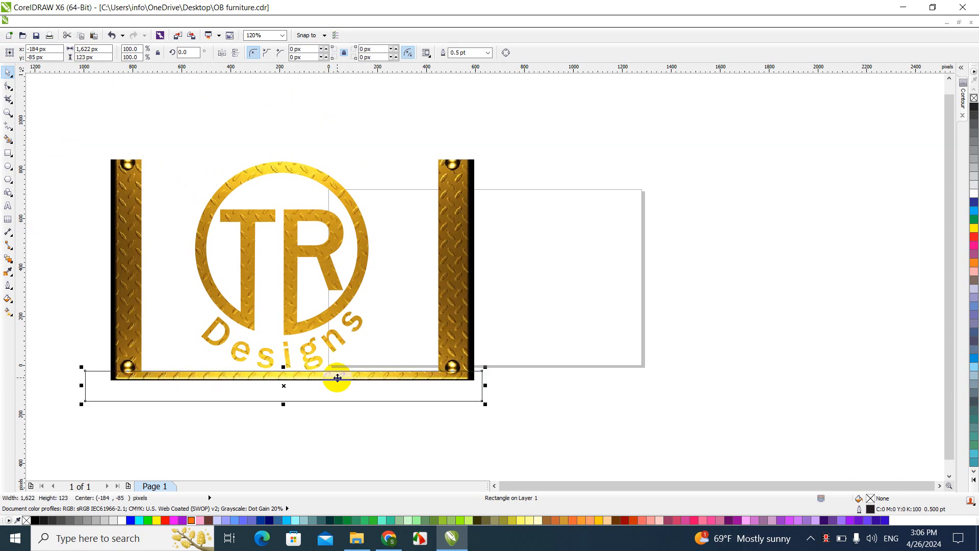
shift+click(287, 287)
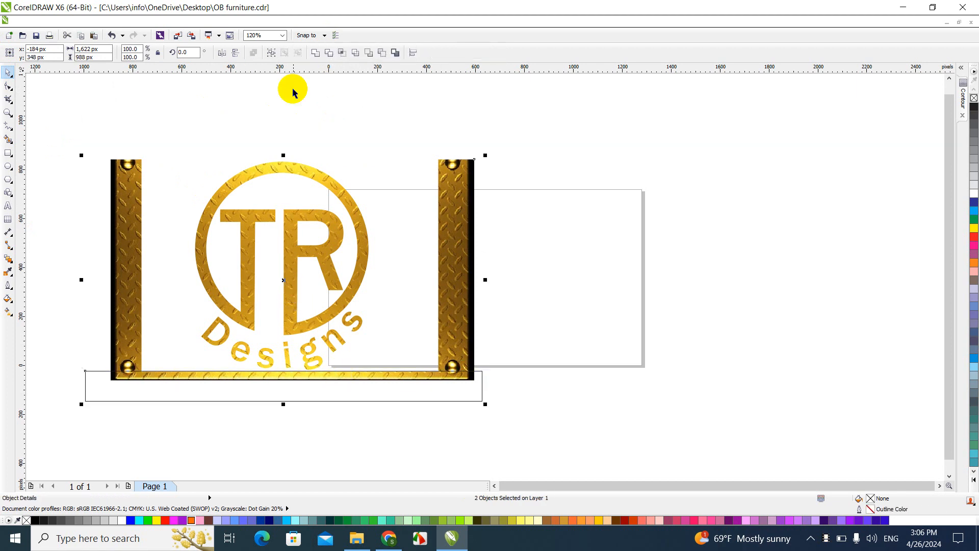
click(328, 54)
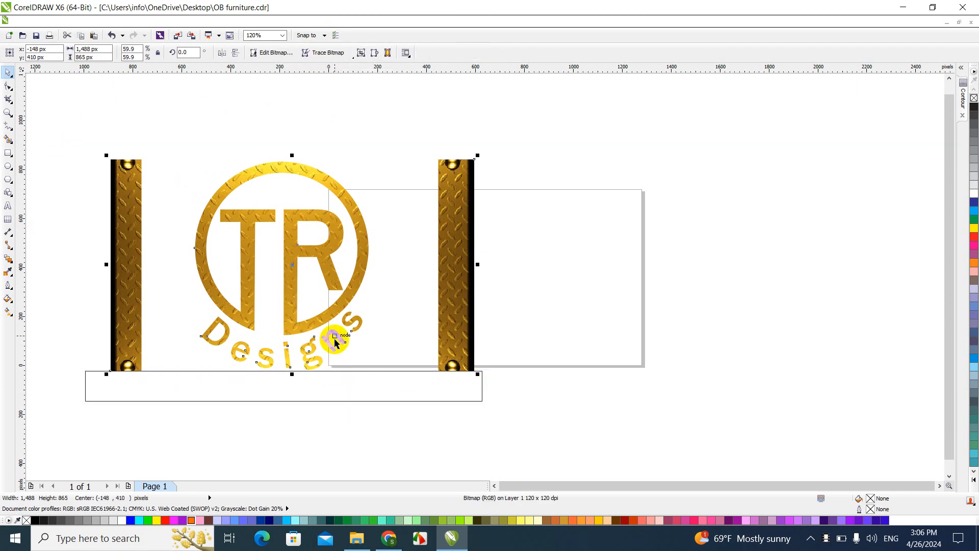
Step: Resize the trimming rectangle to about 377 by 1,063 px around the gold frame's left strip and trim that strip off the bitmap
click(343, 389)
drag(483, 386, 182, 401)
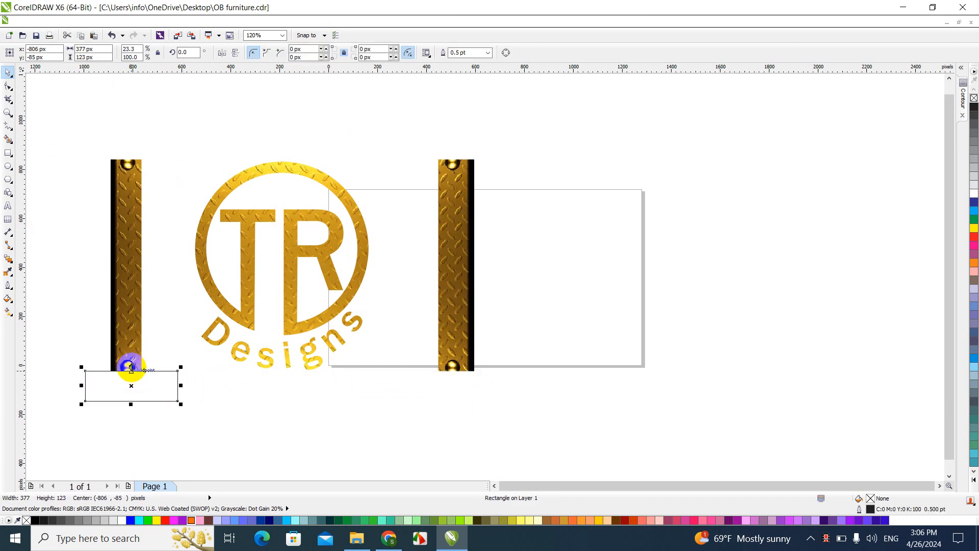
drag(131, 367, 129, 140)
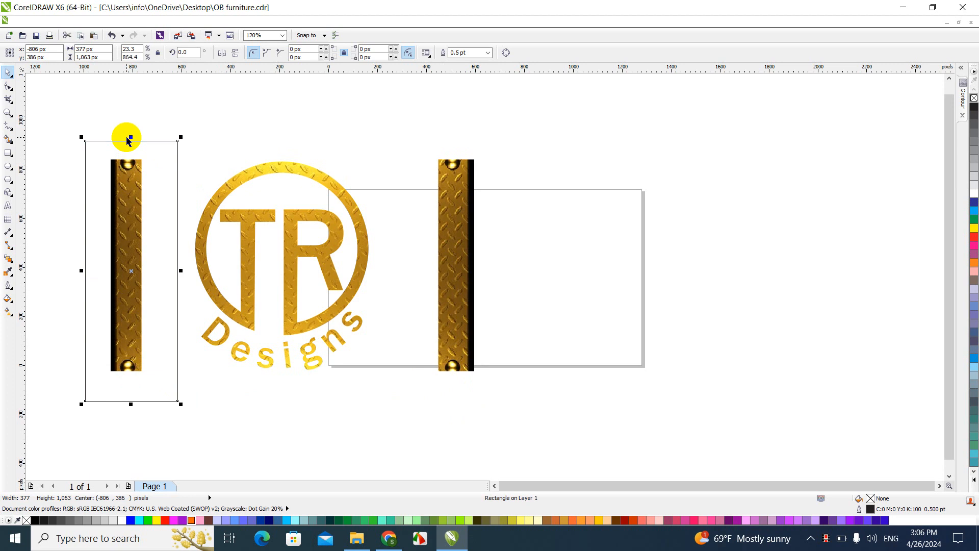
shift+click(263, 168)
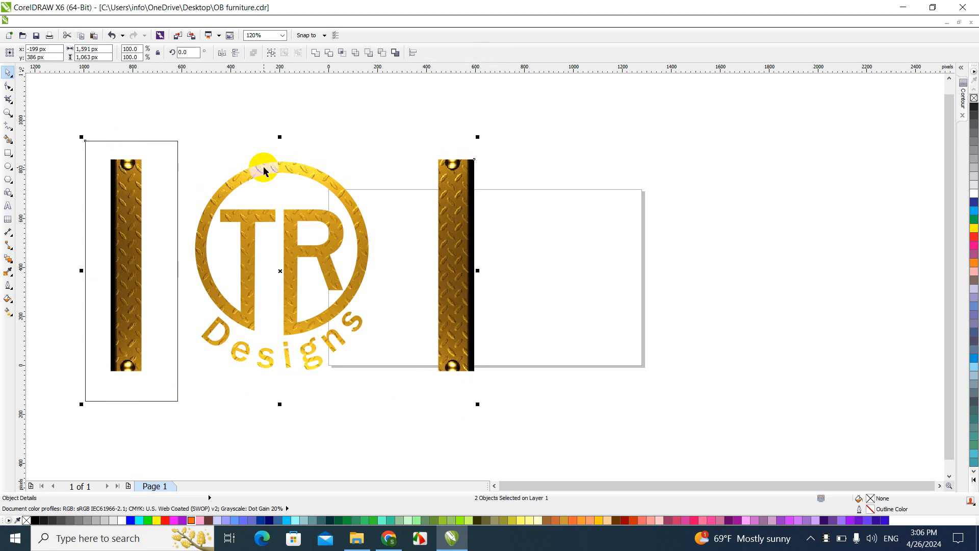
click(328, 55)
click(82, 279)
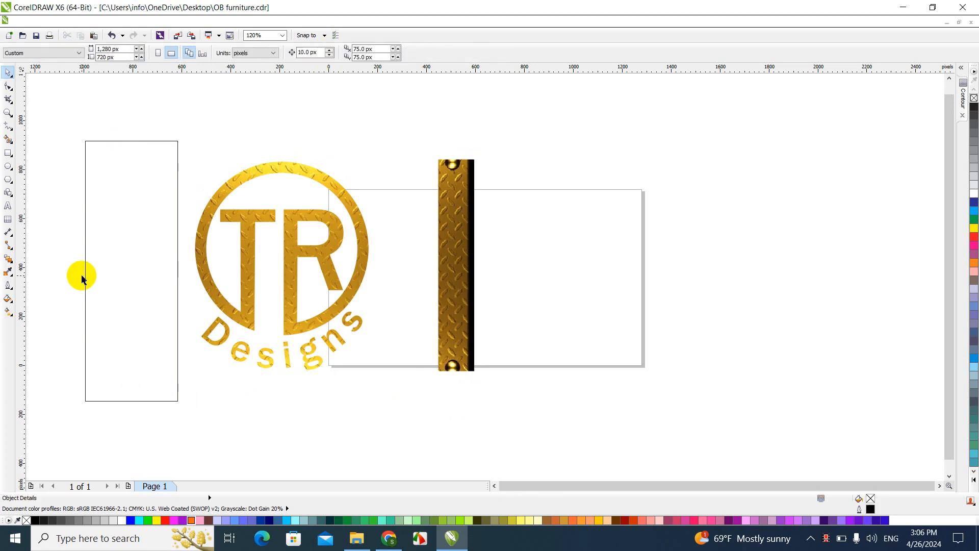
Step: Move the trimming rectangle over the gold frame's right strip, trim that strip off the bitmap, and delete the rectangle
drag(110, 275, 437, 262)
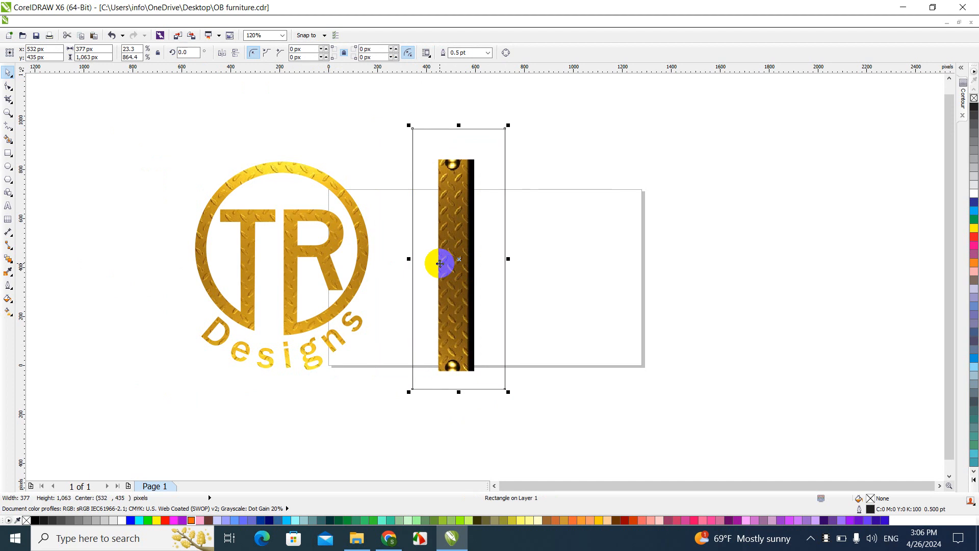
shift+click(320, 261)
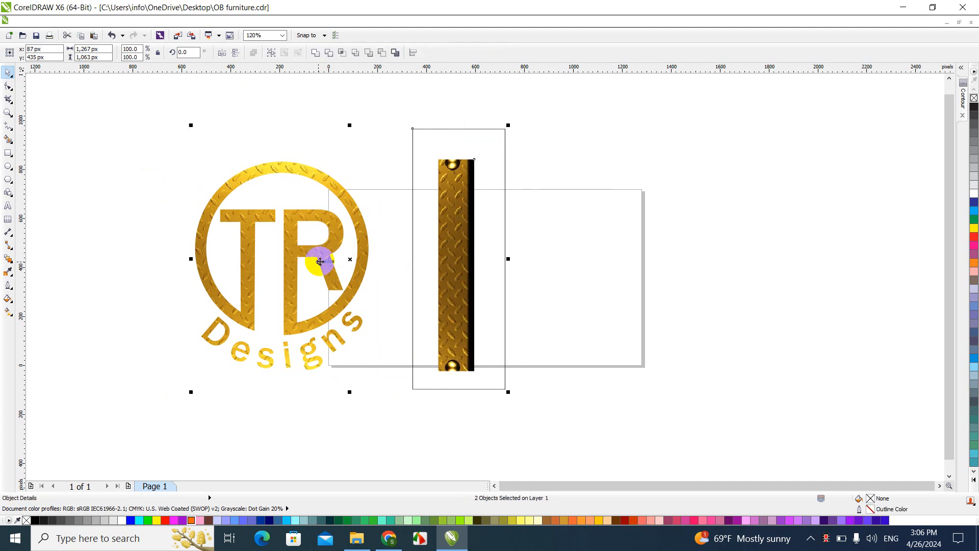
click(333, 53)
click(408, 180)
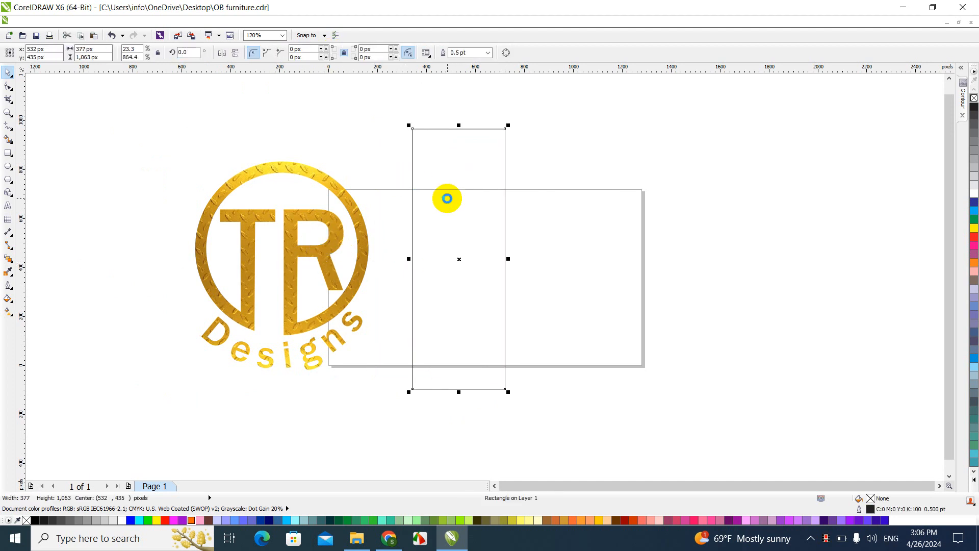
key(Delete)
Step: Move the gold TR Designs logo onto the page and scale it to about 577 by 692 px so it fits inside
click(290, 243)
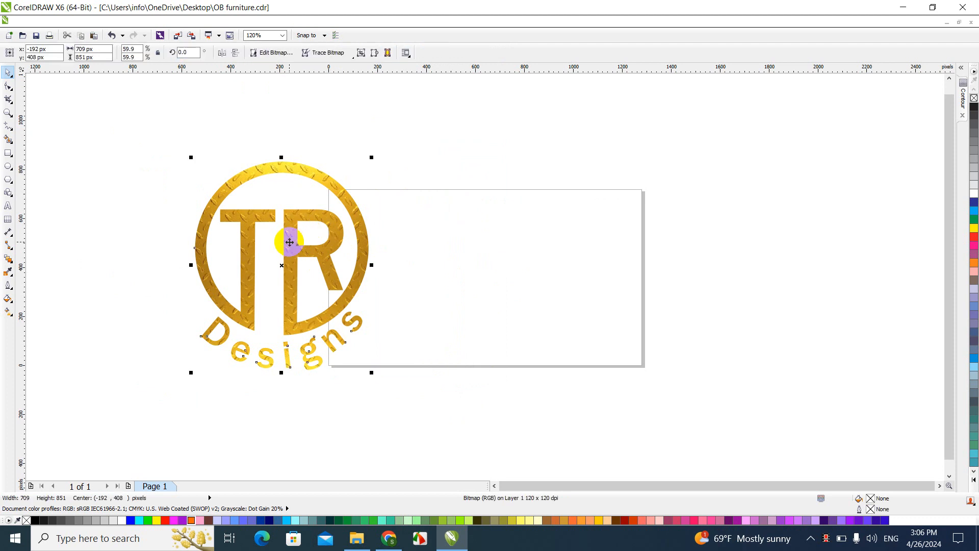
drag(290, 242, 498, 275)
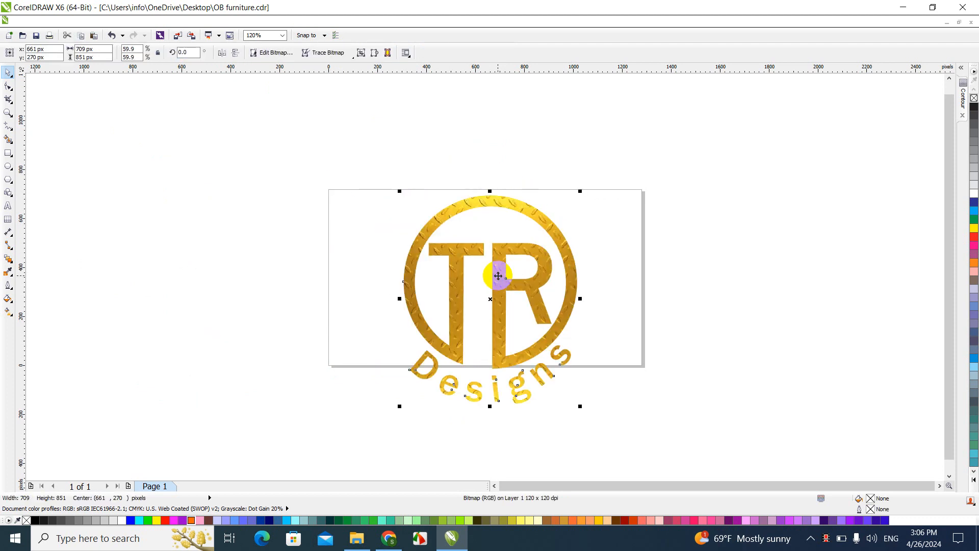
click(357, 538)
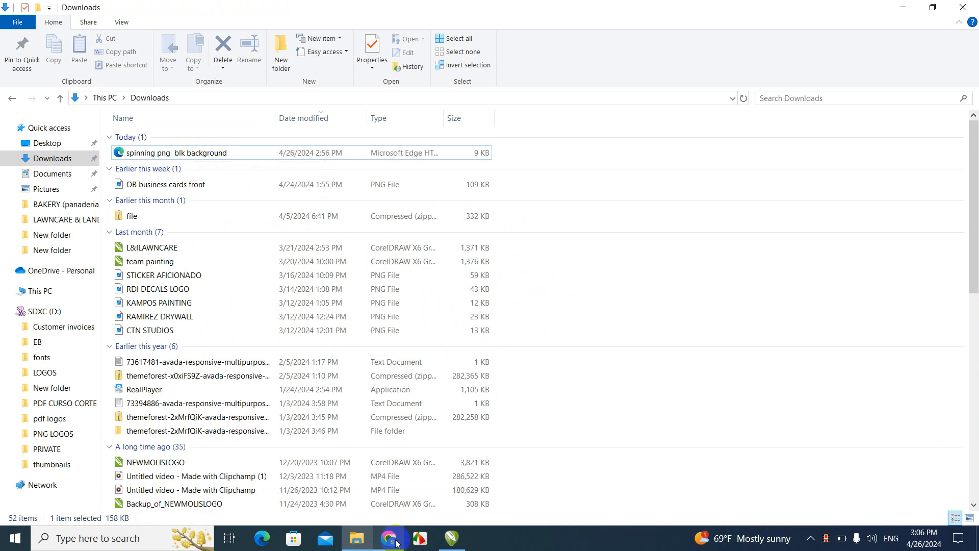
click(452, 538)
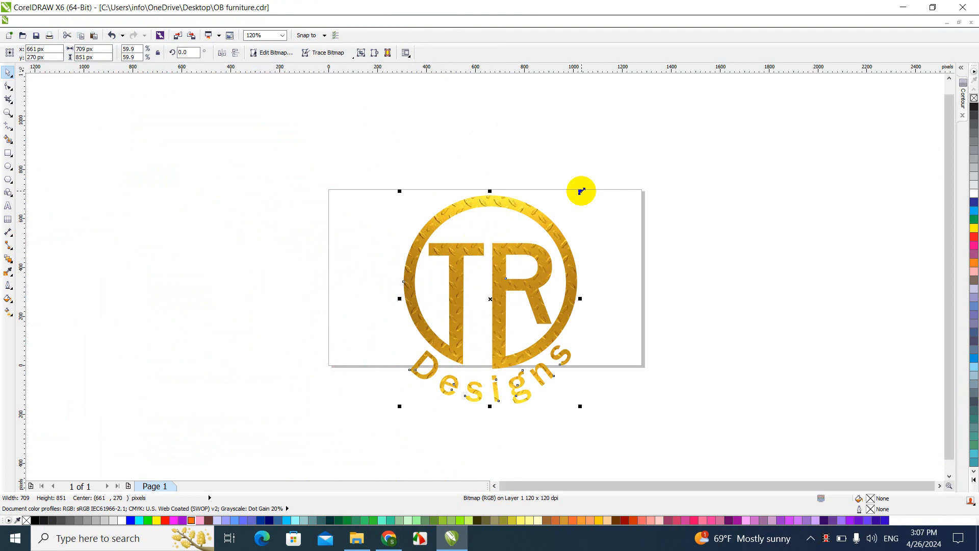
drag(582, 191, 541, 262)
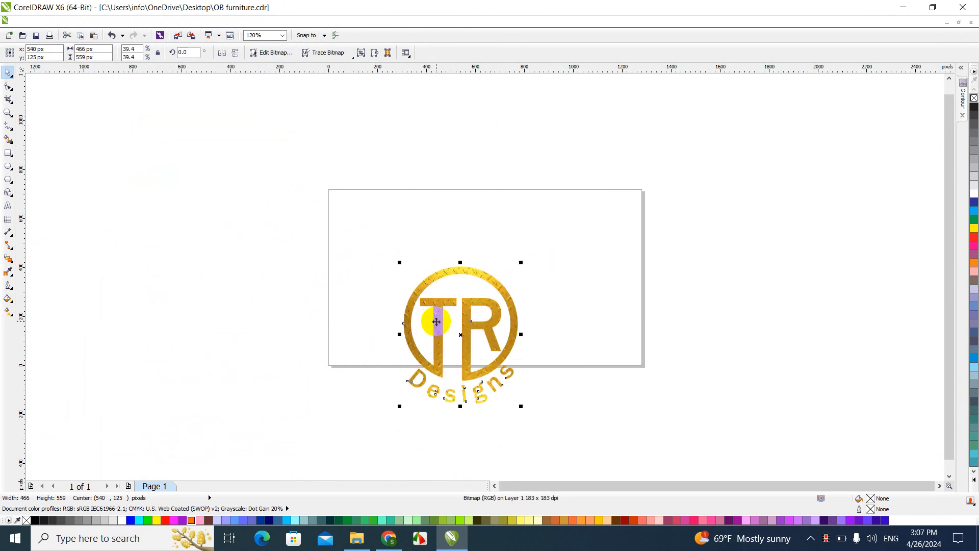
drag(436, 322, 445, 254)
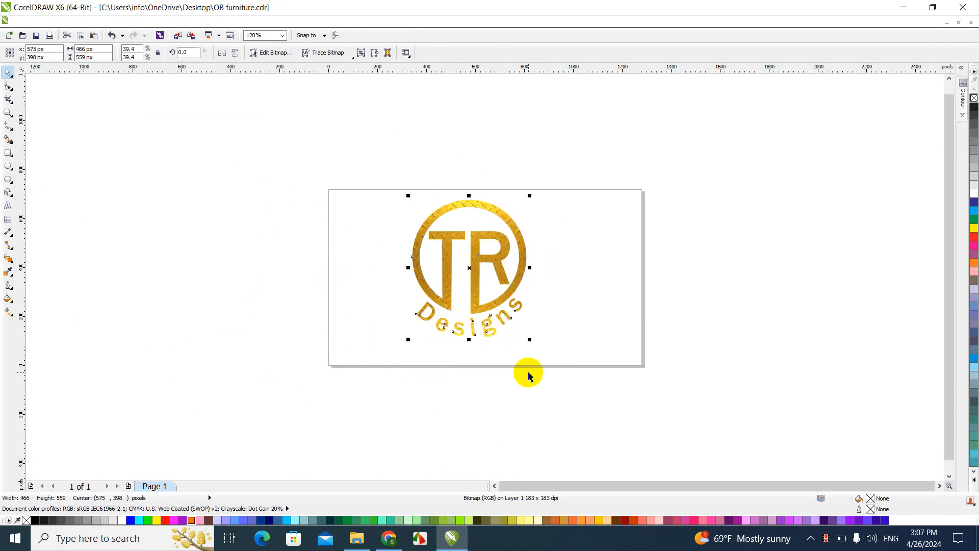
drag(530, 339, 559, 368)
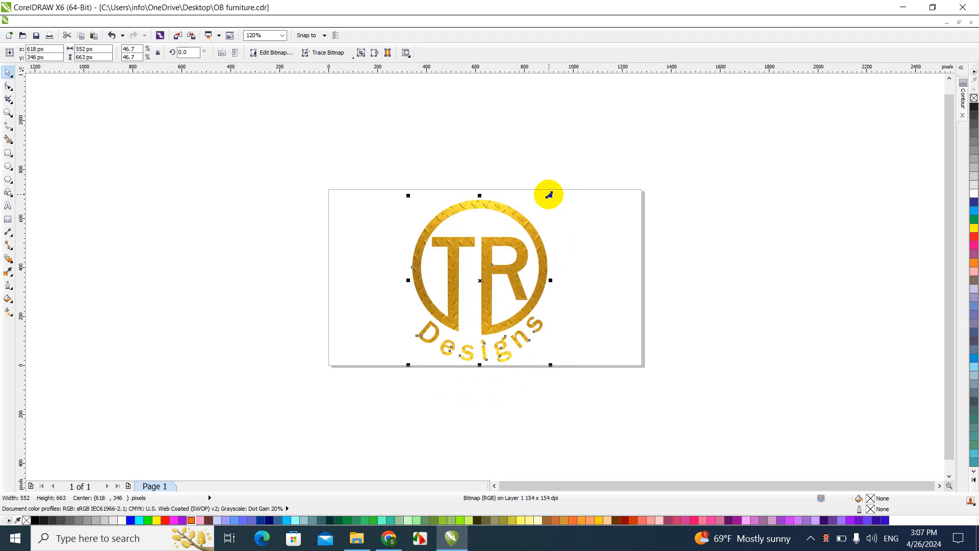
drag(550, 195, 556, 187)
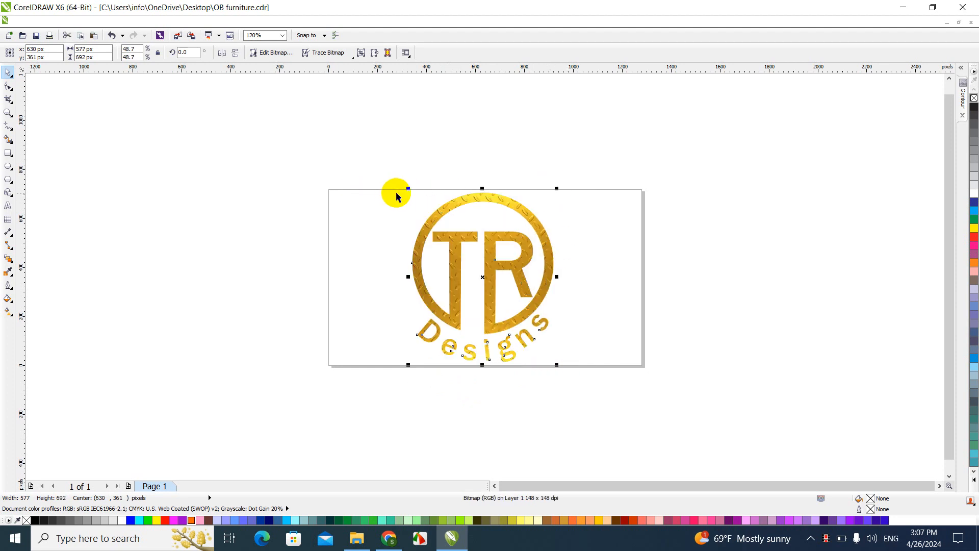
click(378, 199)
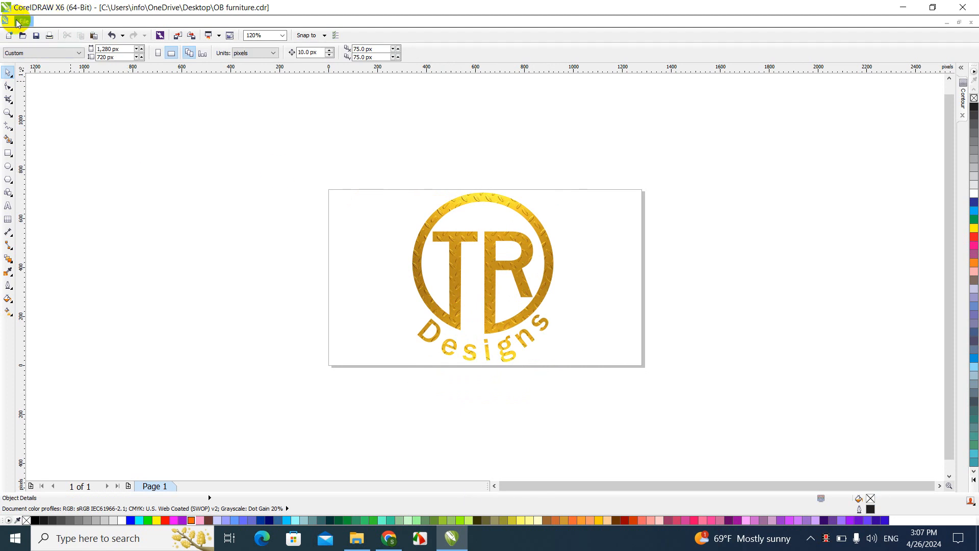
Step: Export the logo for web as a transparent PNG named "spinning logo" in the Downloads folder
click(19, 21)
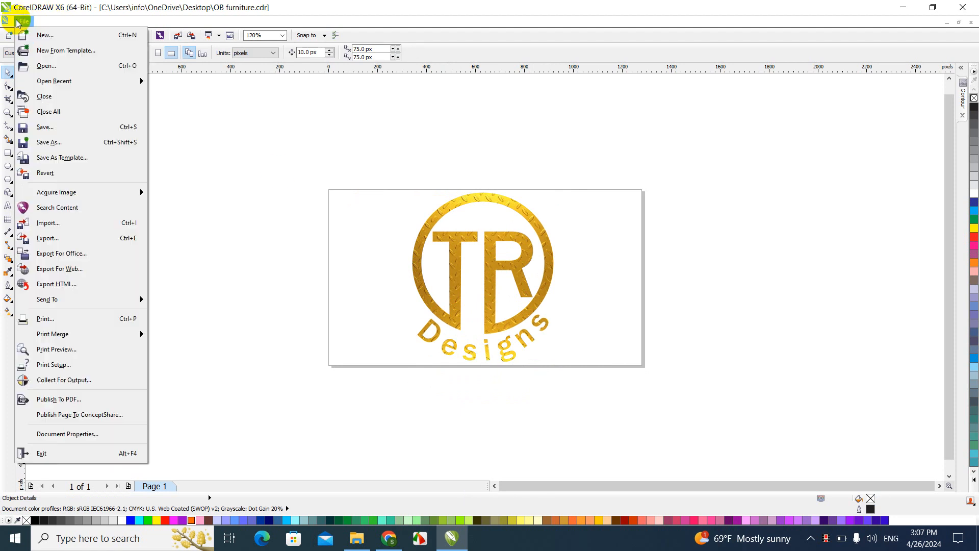
click(64, 270)
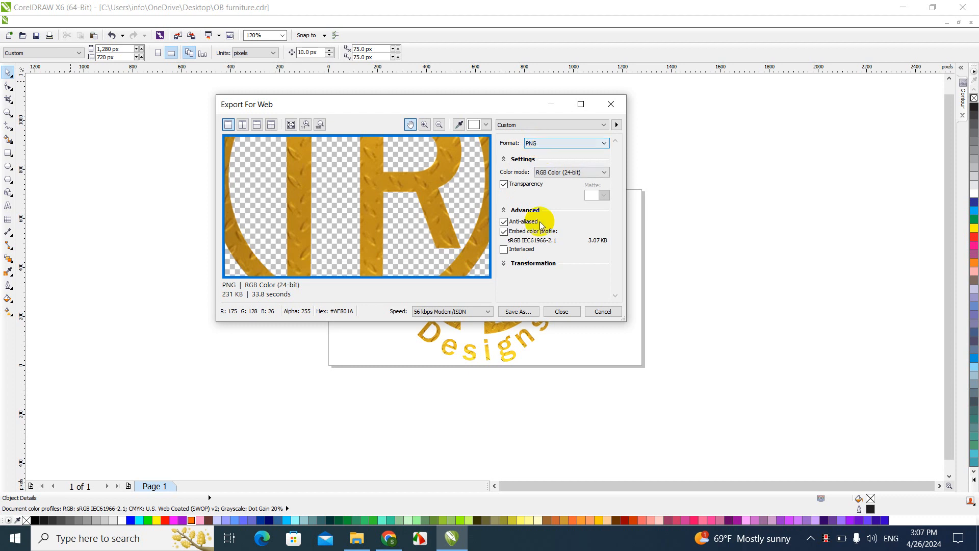
click(524, 311)
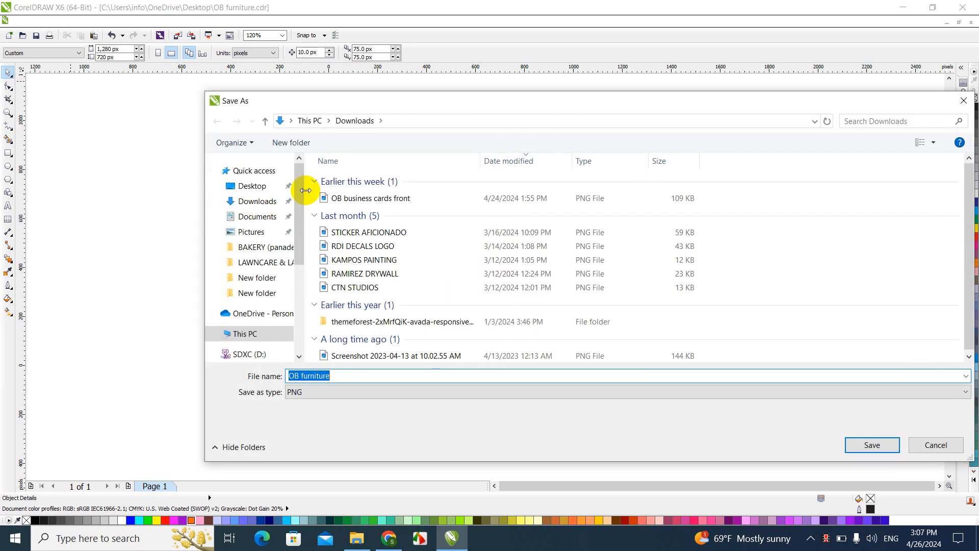
text(spinn)
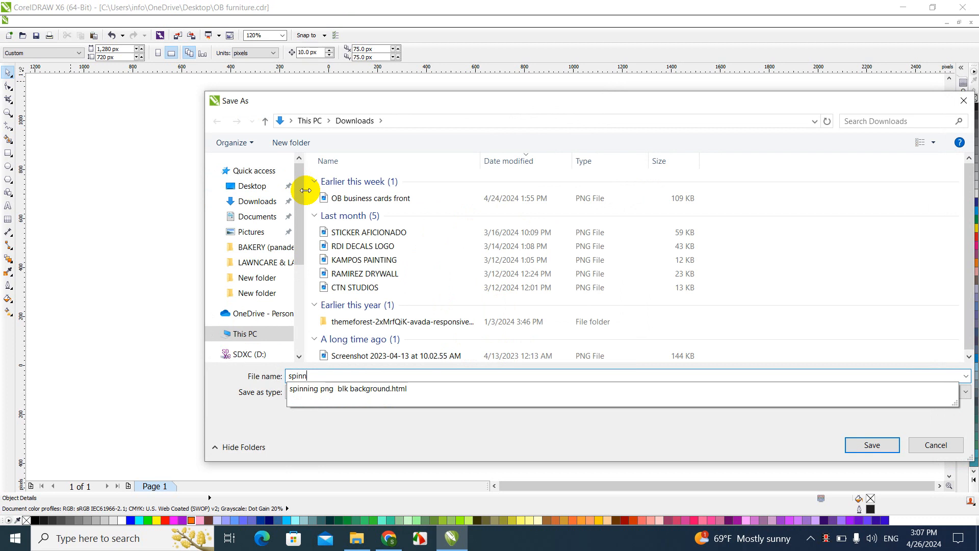
text(ing logo)
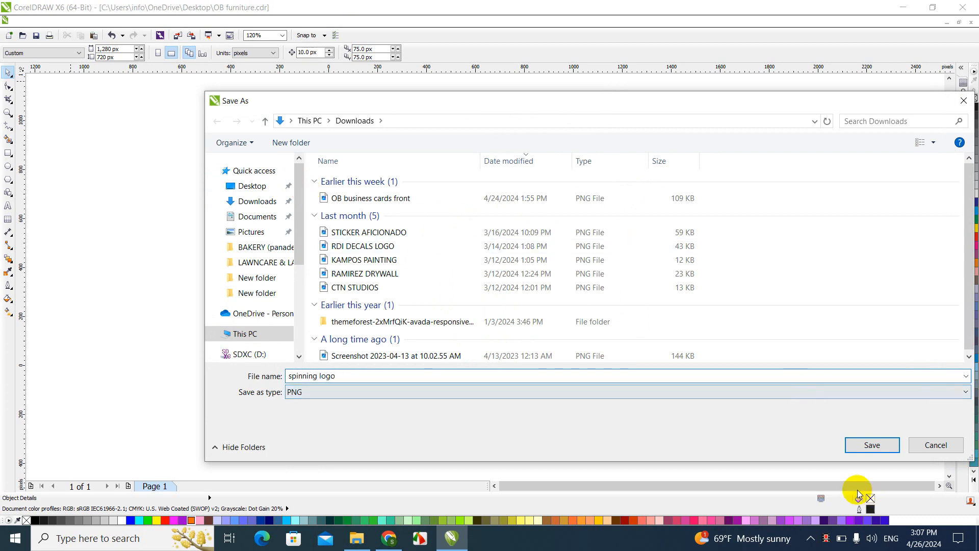
click(871, 441)
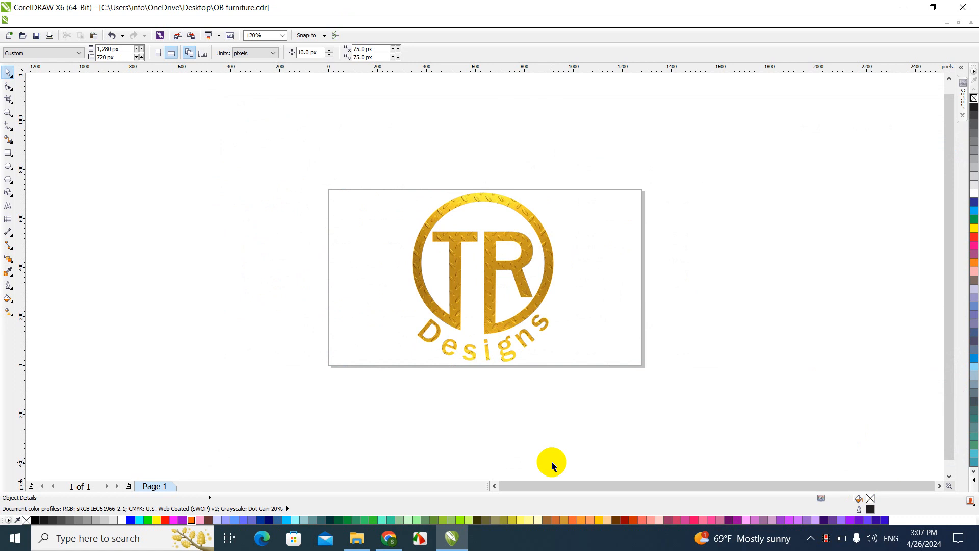
Step: Switch to File Explorer and open the "spinning png blk background" HTML file from Downloads in the browser
click(353, 533)
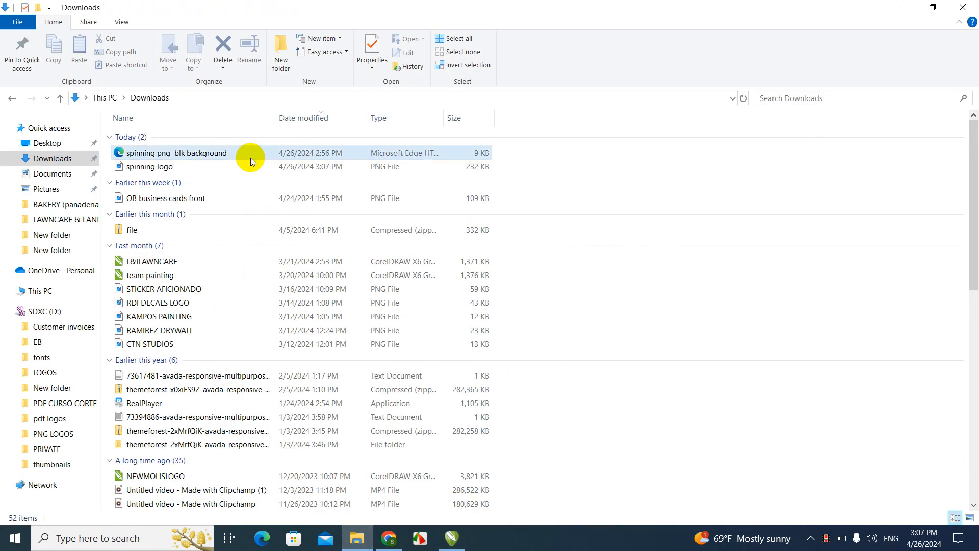
click(138, 173)
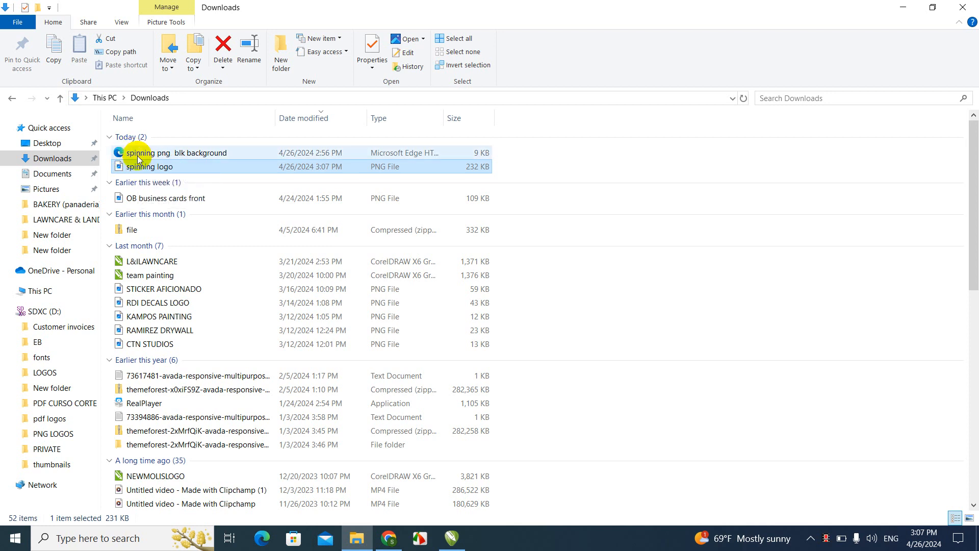
double_click(149, 154)
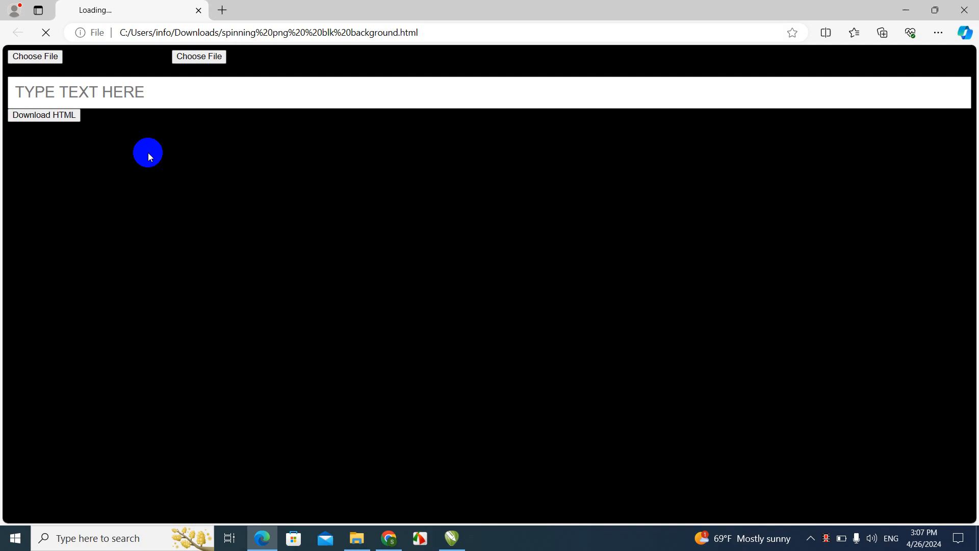
Step: Load the "spinning logo" PNG into both image uploads of the spinning display page
click(35, 58)
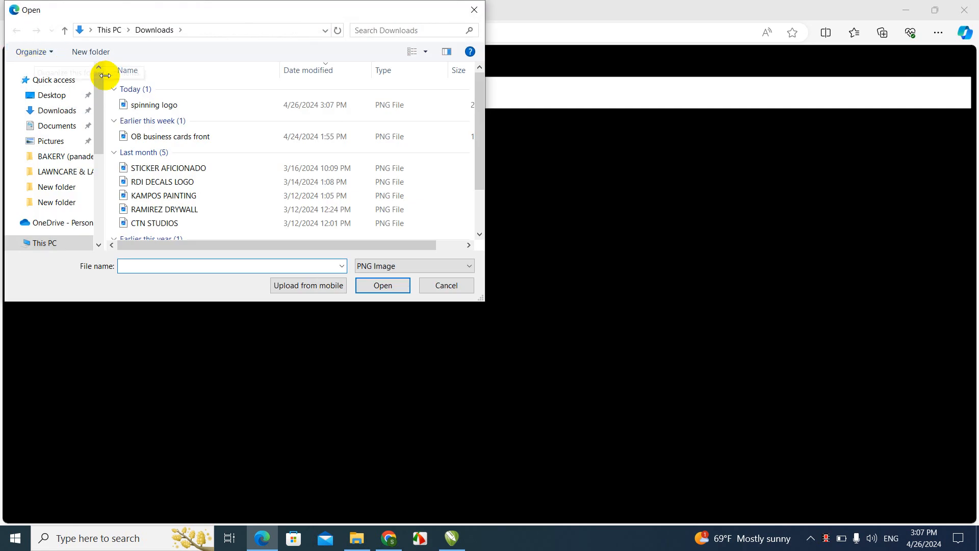
double_click(139, 105)
click(193, 60)
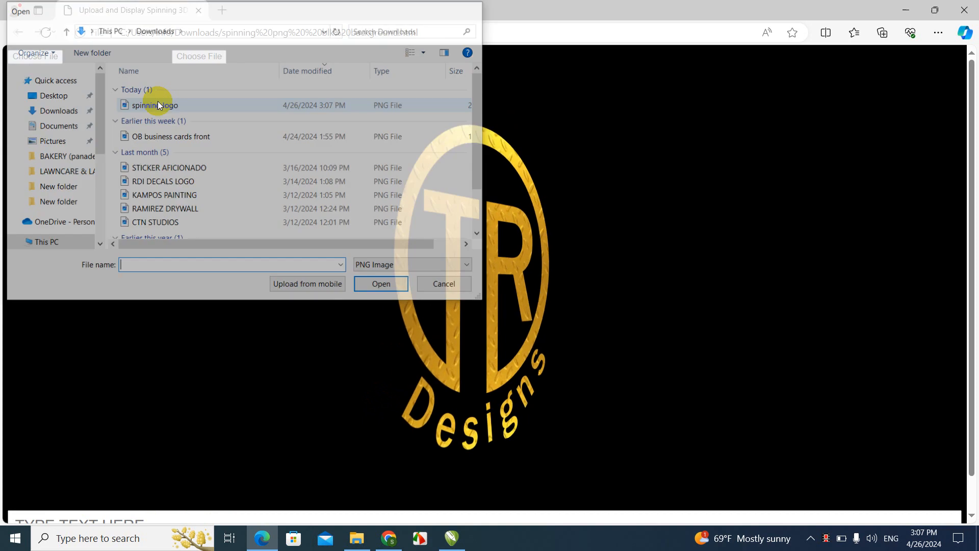
double_click(158, 105)
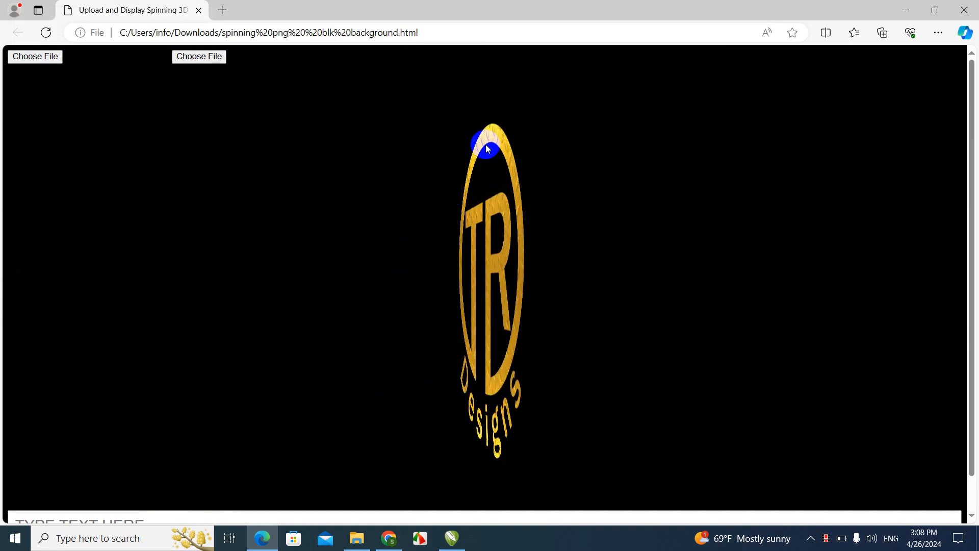
Step: Replace both uploaded images with the "OB business cards front" PNG
click(59, 61)
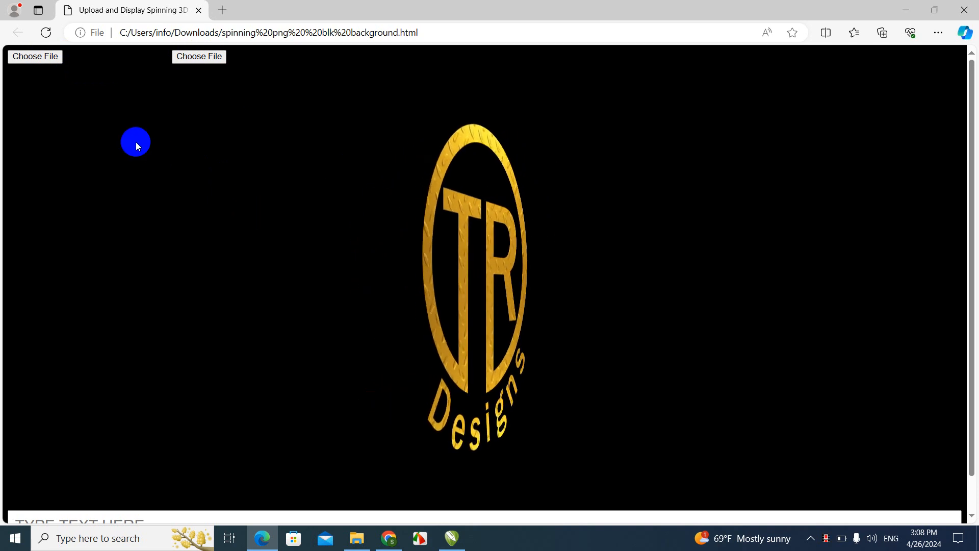
click(40, 62)
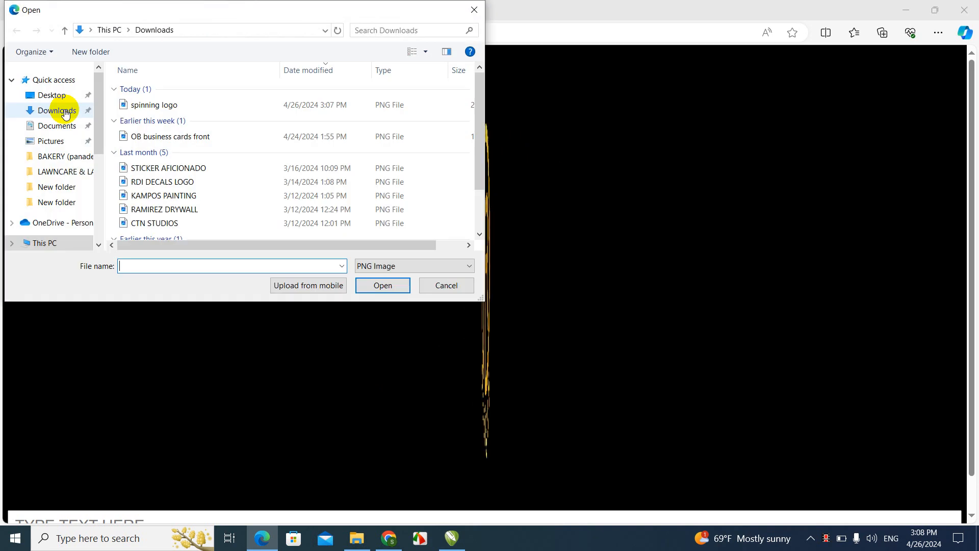
double_click(156, 138)
click(191, 57)
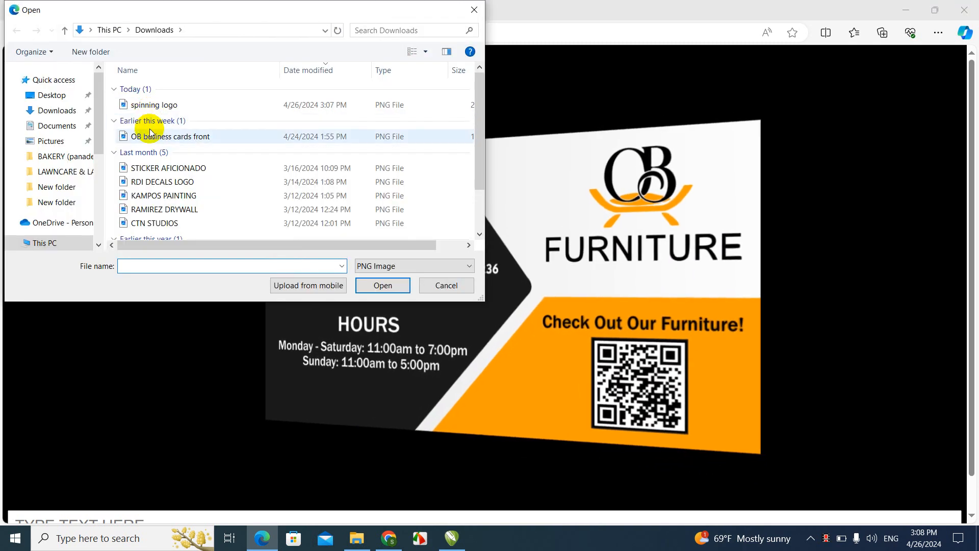
double_click(151, 132)
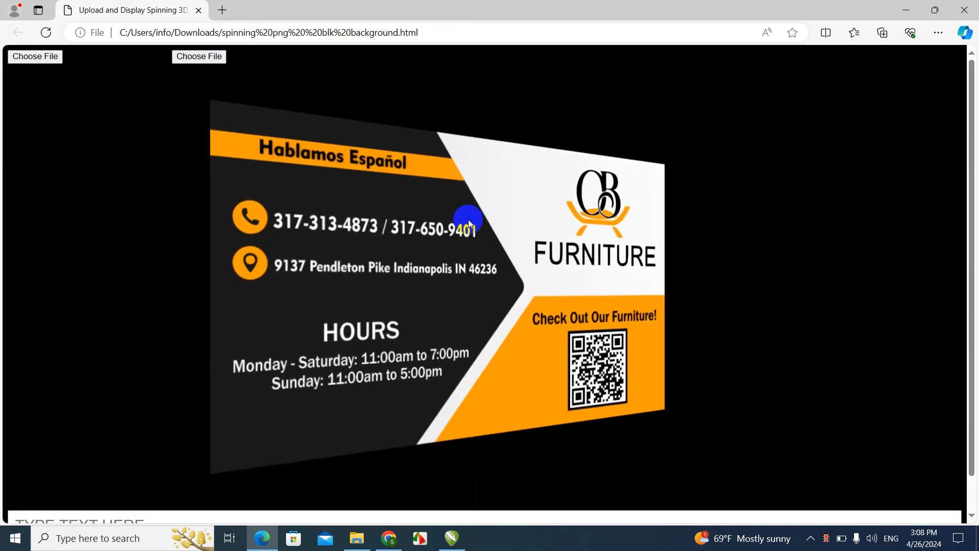
Step: Set both uploaded images back to the "spinning logo" PNG and bring the page's text field into view
click(35, 57)
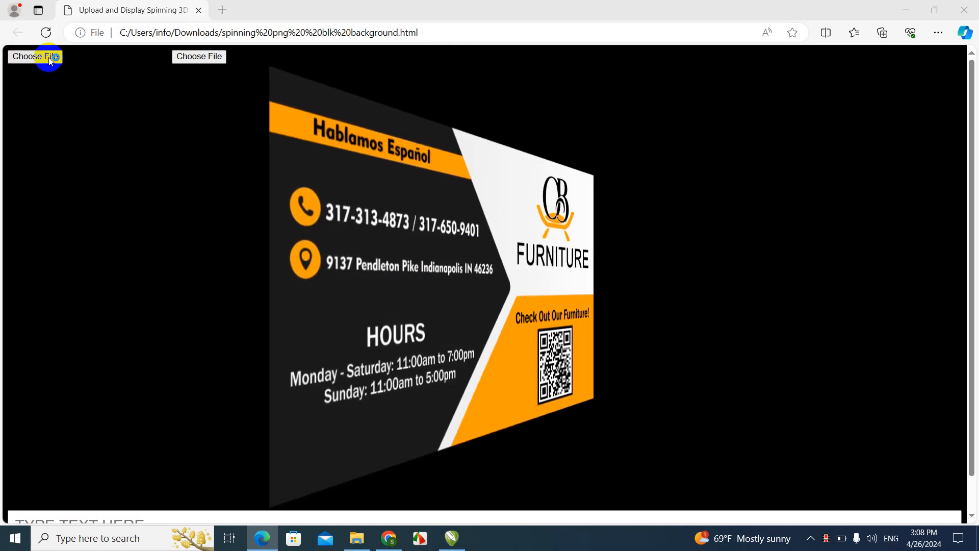
double_click(179, 104)
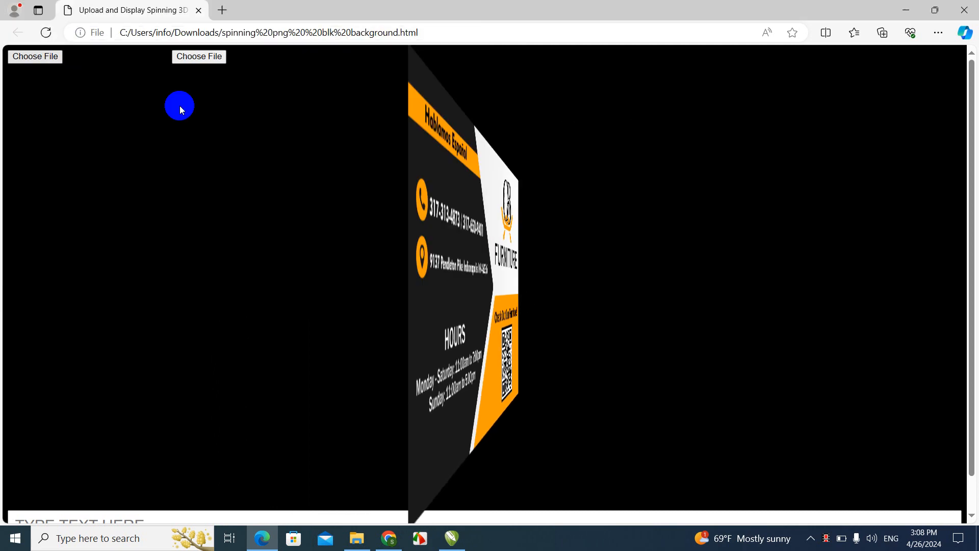
click(205, 62)
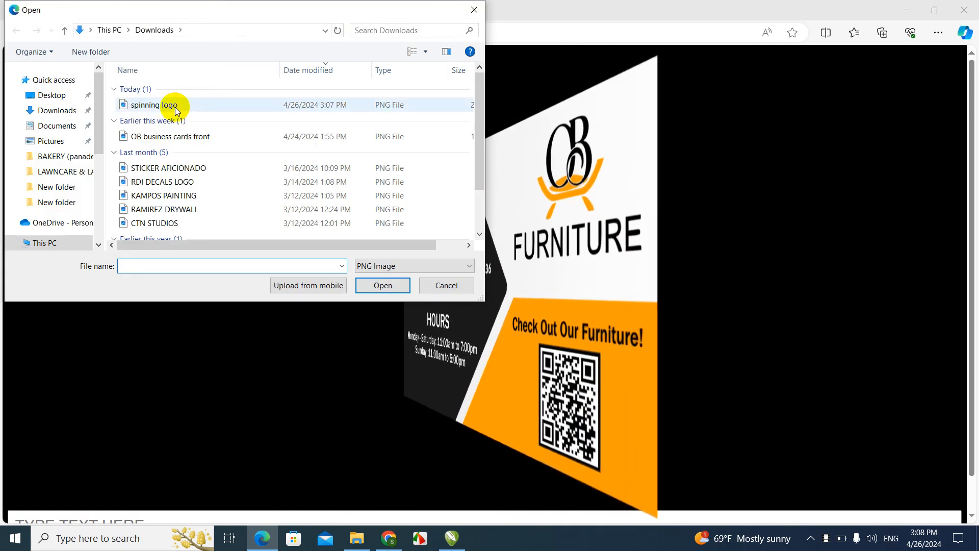
double_click(175, 107)
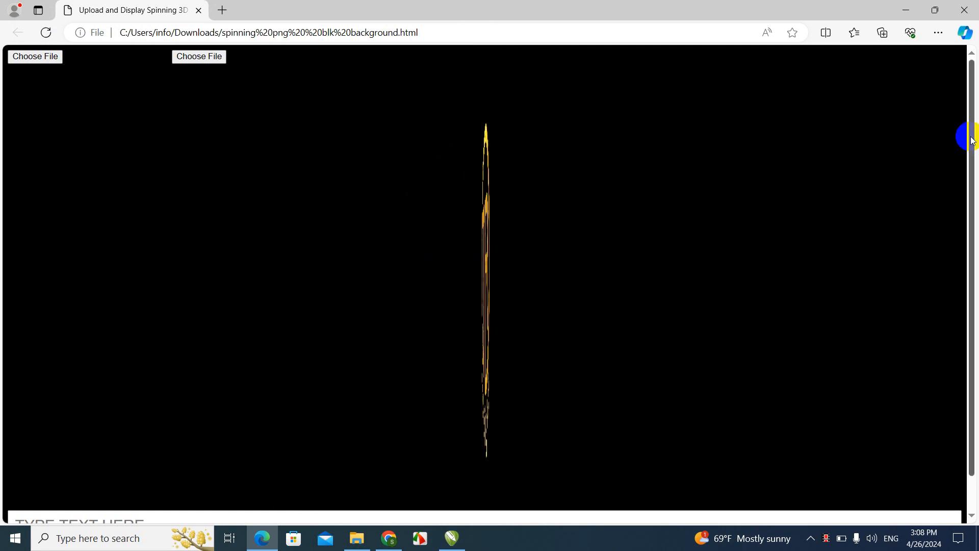
drag(972, 142, 965, 175)
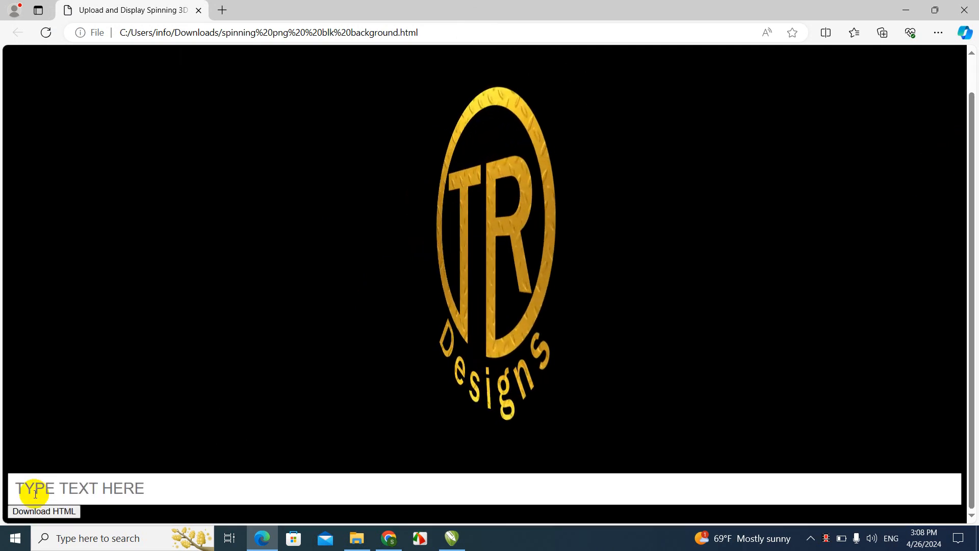